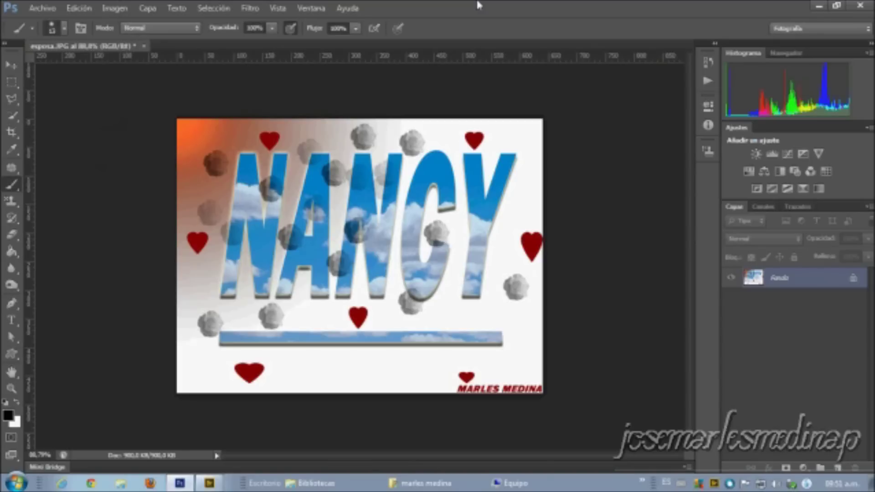
Step: Browse the File menu, then toggle the toolbar to two columns and back to one
{"action": "left_click", "coordinate": [40, 8]}
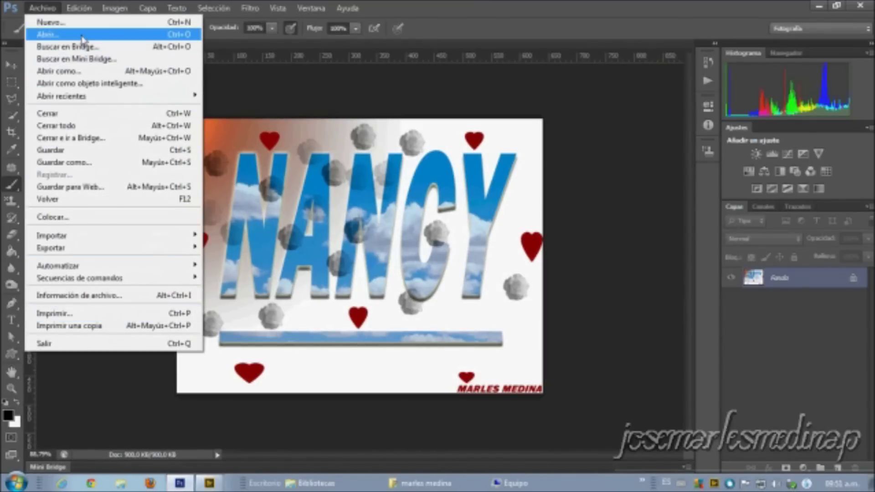
{"action": "left_click", "coordinate": [70, 367]}
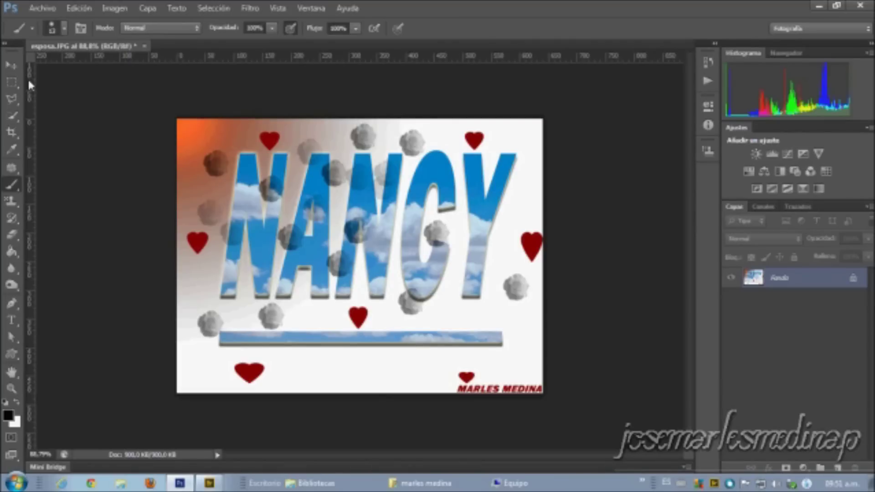
{"action": "left_click", "coordinate": [7, 44]}
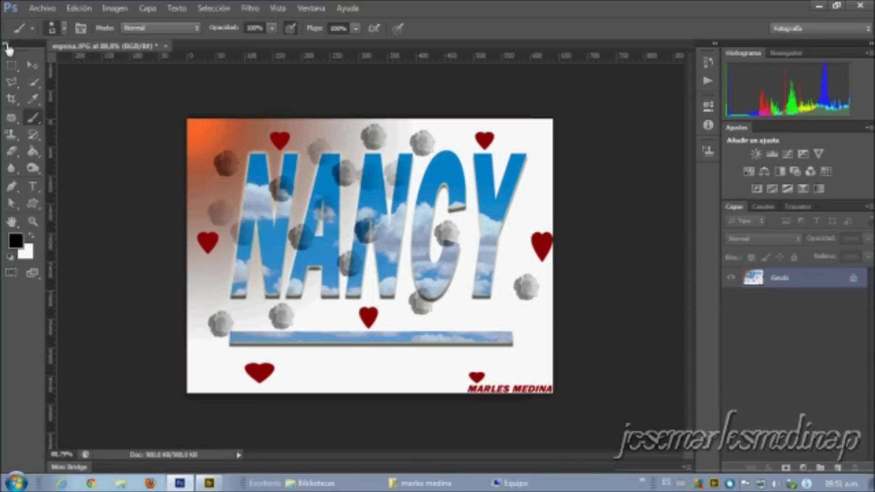
{"action": "left_click", "coordinate": [7, 45]}
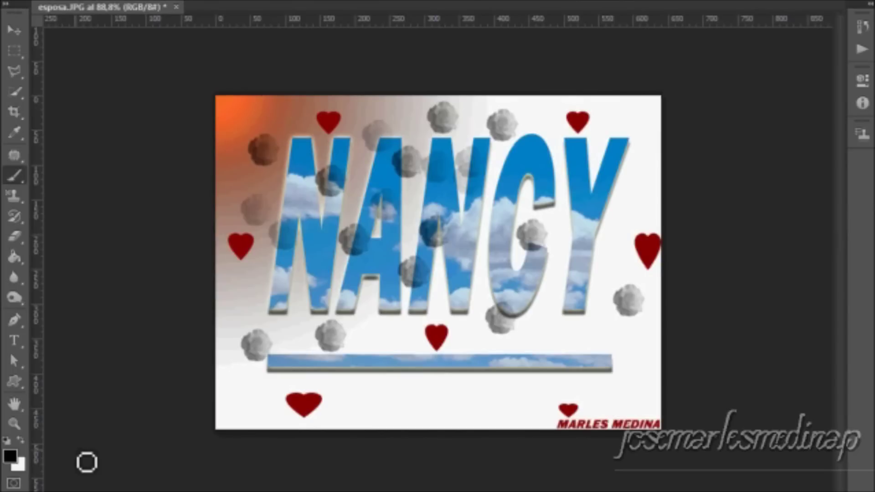
Step: List the brush group tools, then paint black test strokes across NANCY and undo them
{"action": "right_click", "coordinate": [17, 177]}
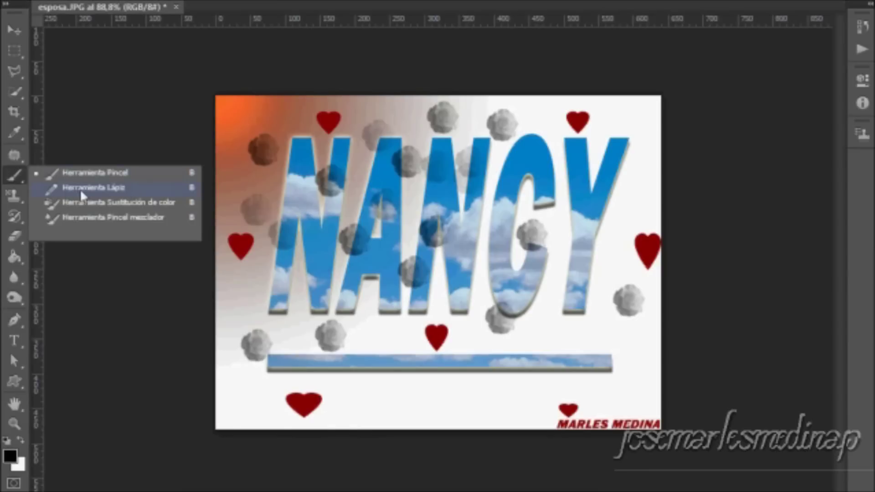
{"action": "left_click", "coordinate": [1, 348]}
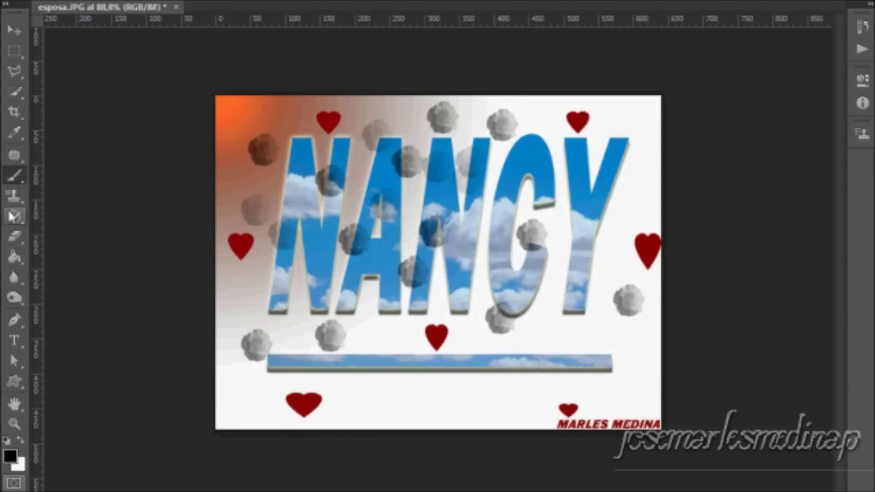
{"action": "left_click_drag", "start_coordinate": [294, 205], "coordinate": [559, 287]}
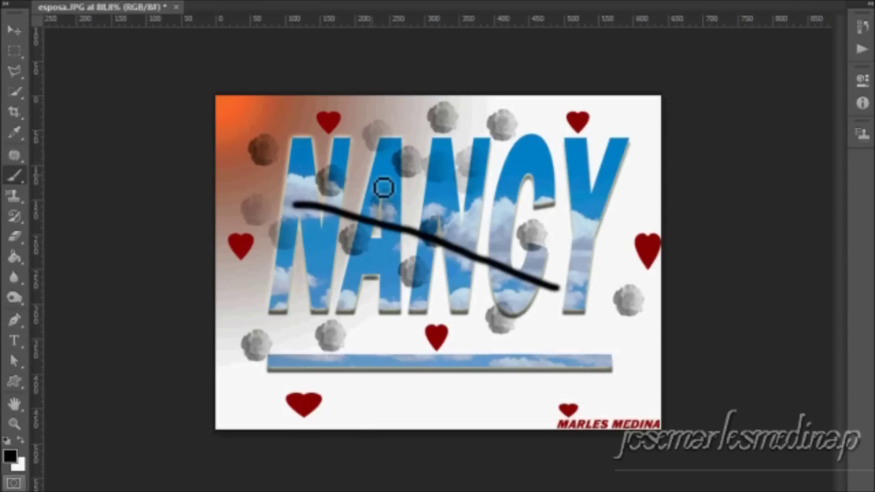
{"action": "left_click_drag", "start_coordinate": [324, 147], "coordinate": [551, 231]}
{"action": "left_click_drag", "start_coordinate": [485, 178], "coordinate": [370, 332]}
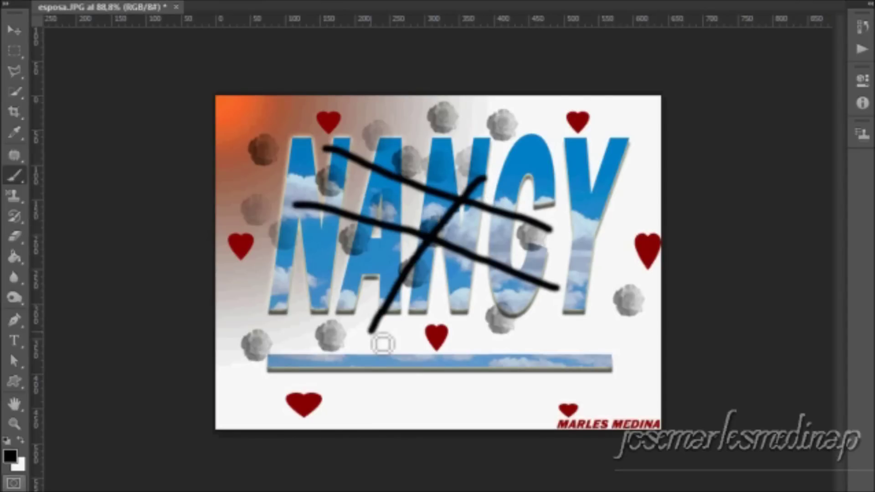
{"action": "key", "text": "ctrl+alt+z"}
{"action": "key", "text": "ctrl+alt+z"}
{"action": "key", "text": "ctrl+alt+z"}
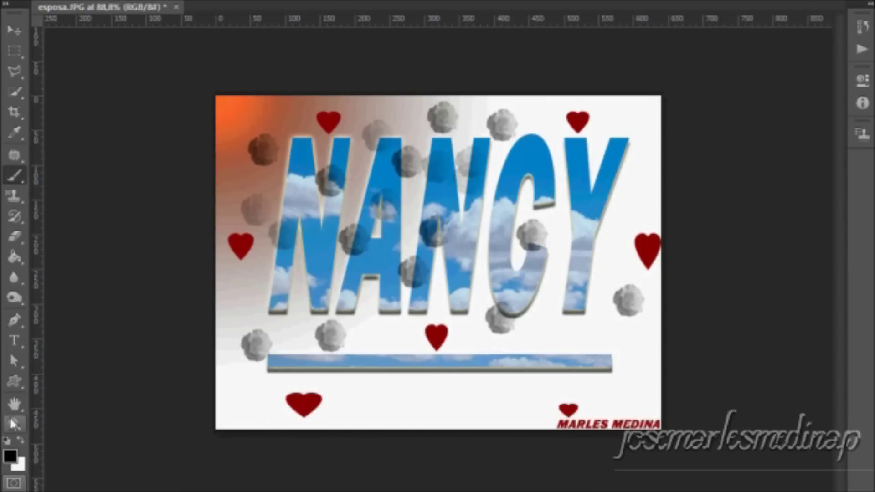
Step: Swap the foreground and background colours back and forth four times
{"action": "left_click", "coordinate": [19, 440]}
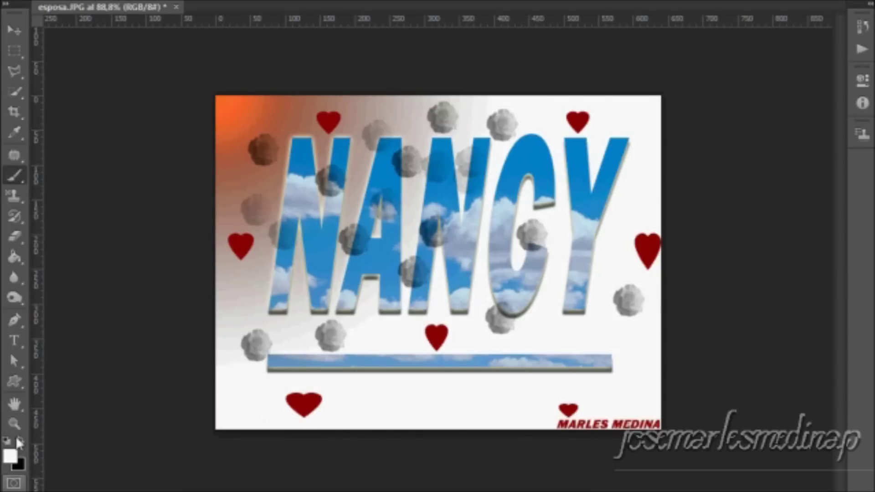
{"action": "left_click", "coordinate": [18, 441]}
{"action": "left_click", "coordinate": [18, 440]}
{"action": "left_click", "coordinate": [17, 439]}
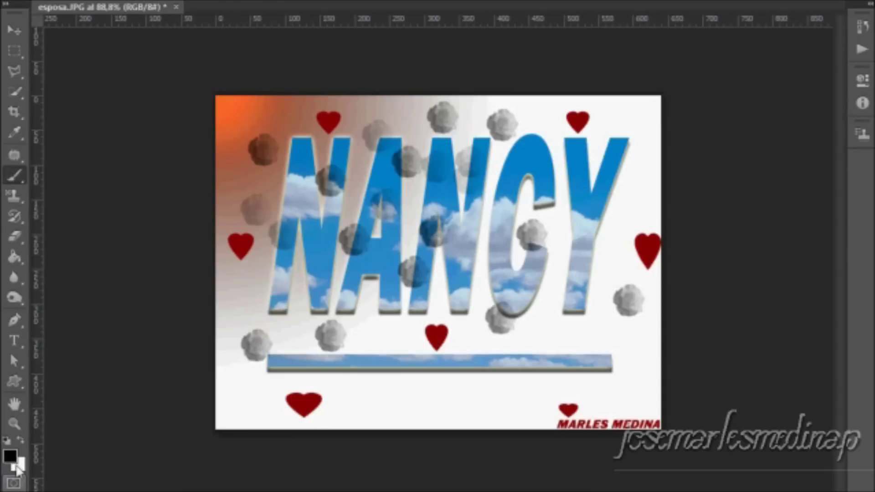
Step: Pick dark red 680000 as the foreground colour in the Color Picker
{"action": "left_click", "coordinate": [9, 456]}
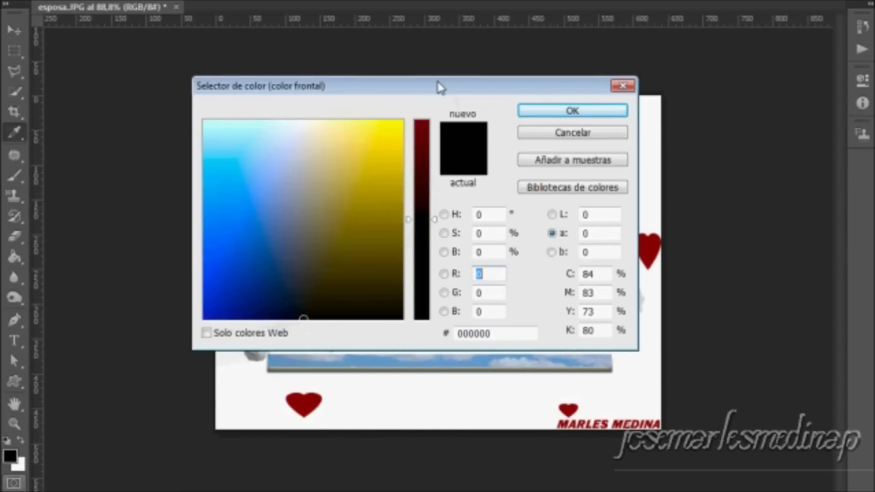
{"action": "left_click_drag", "start_coordinate": [437, 86], "coordinate": [456, 133]}
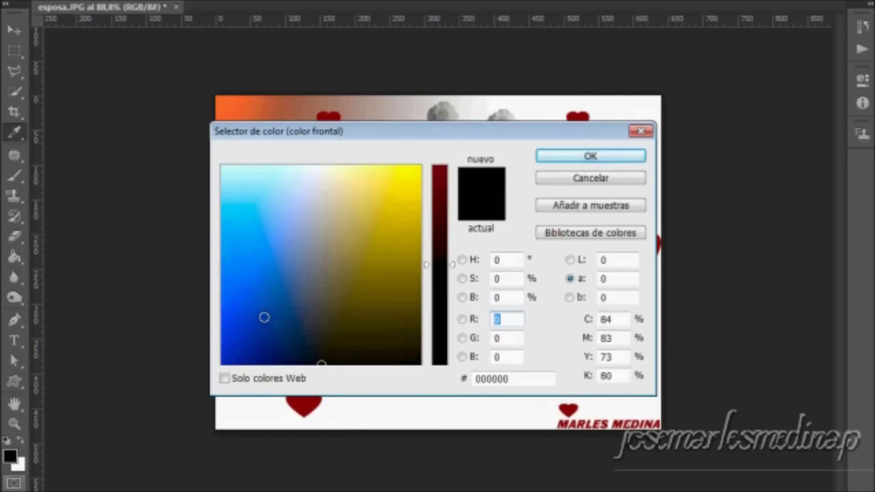
{"action": "left_click", "coordinate": [259, 312]}
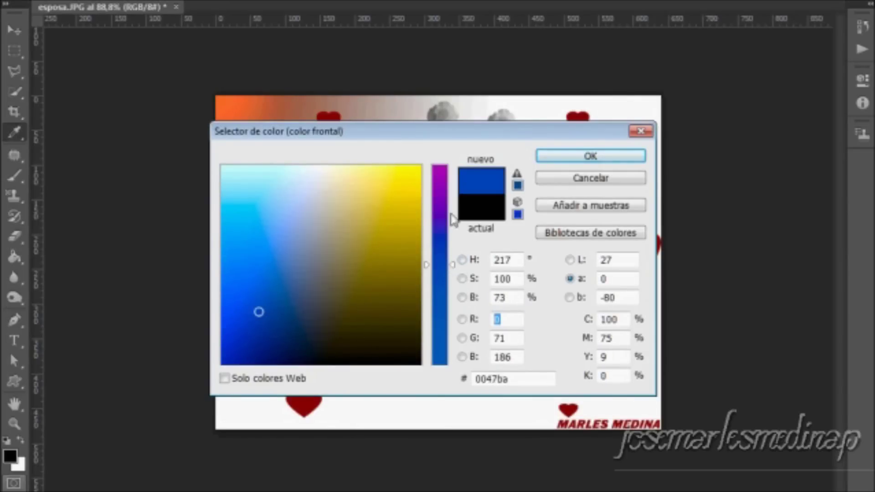
{"action": "left_click_drag", "start_coordinate": [453, 269], "coordinate": [453, 197]}
{"action": "left_click", "coordinate": [342, 295]}
{"action": "left_click", "coordinate": [343, 338]}
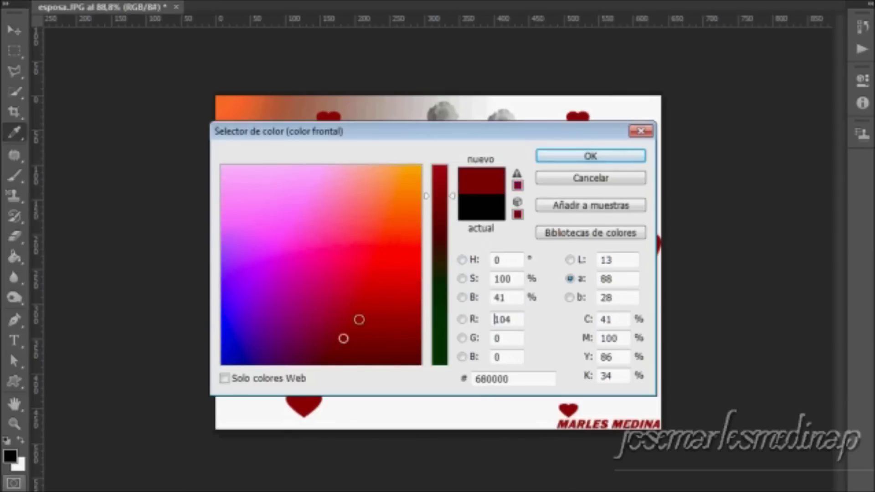
{"action": "left_click", "coordinate": [583, 158]}
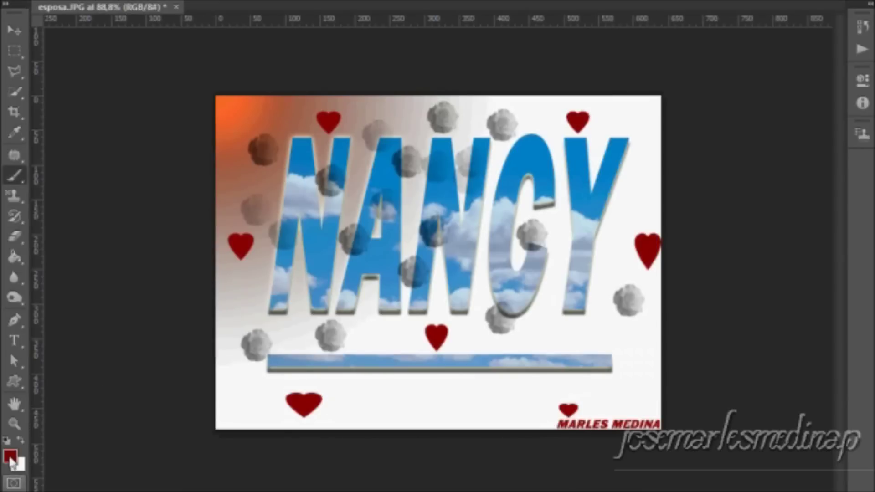
{"action": "left_click_drag", "start_coordinate": [253, 311], "coordinate": [509, 314]}
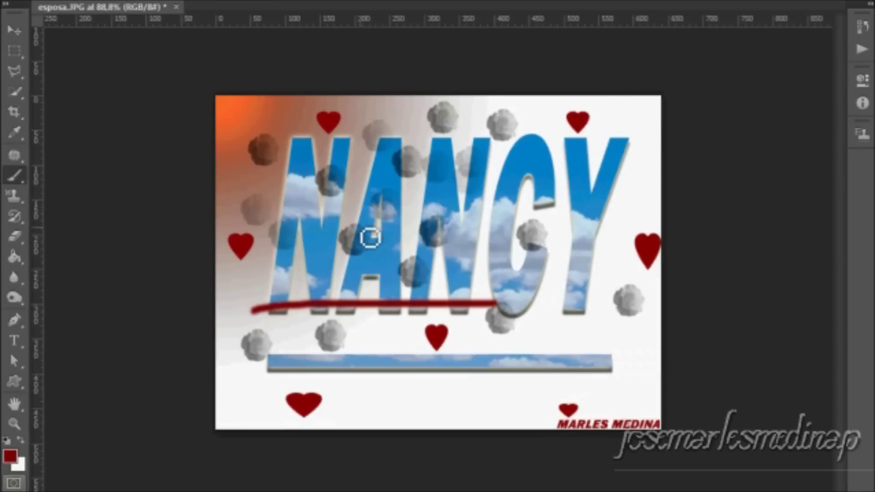
{"action": "left_click_drag", "start_coordinate": [351, 222], "coordinate": [533, 233]}
{"action": "left_click_drag", "start_coordinate": [335, 159], "coordinate": [500, 200]}
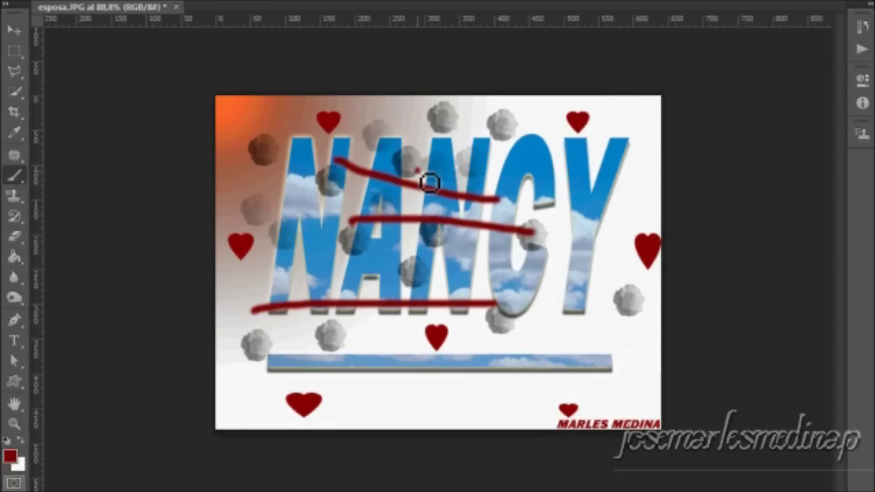
{"action": "left_click_drag", "start_coordinate": [417, 170], "coordinate": [380, 399]}
{"action": "key", "text": "ctrl+alt+z"}
{"action": "key", "text": "ctrl+alt+z"}
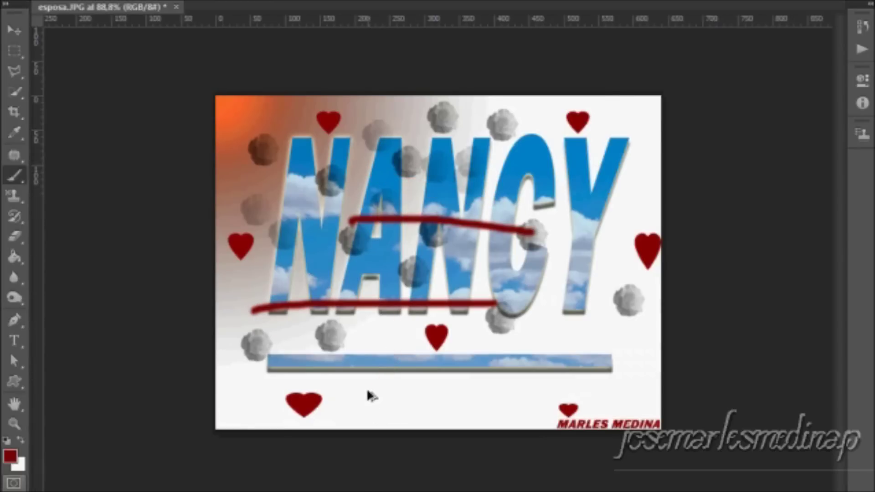
{"action": "key", "text": "ctrl+alt+z"}
{"action": "key", "text": "ctrl+alt+z"}
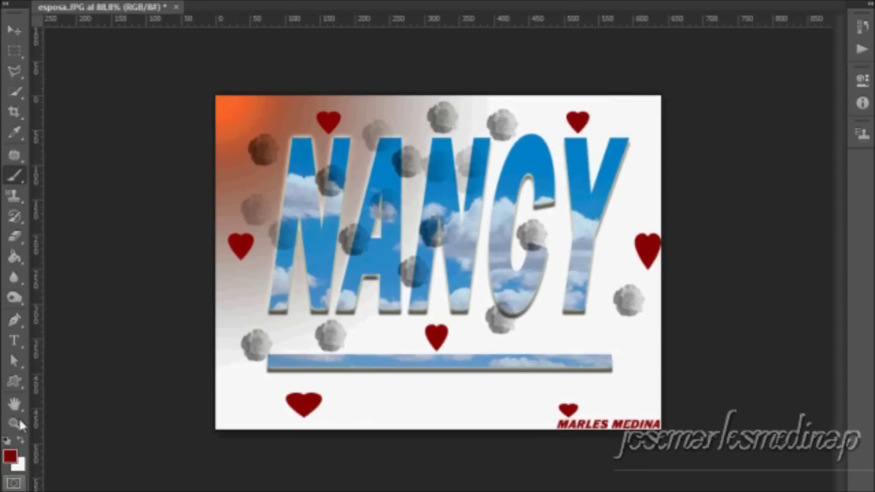
{"action": "left_click", "coordinate": [7, 441]}
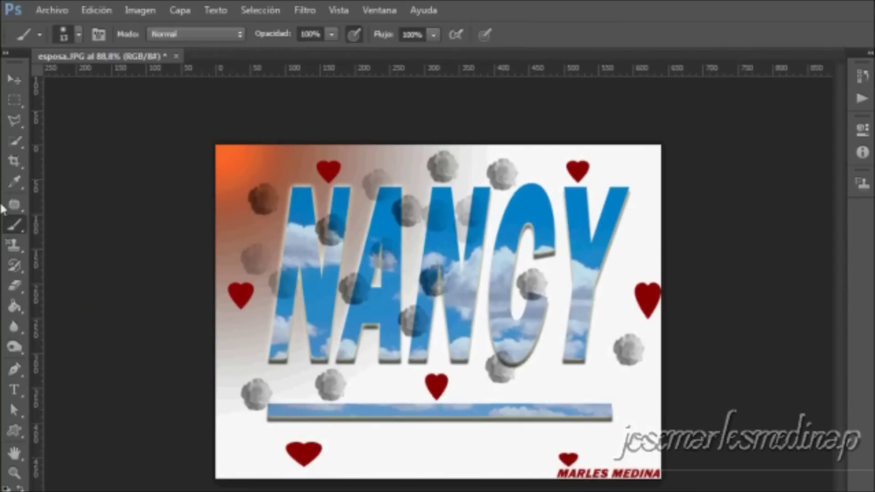
Step: Try the Eraser, Paint Bucket and Blur tools, then return to the Brush tool
{"action": "left_click", "coordinate": [18, 291]}
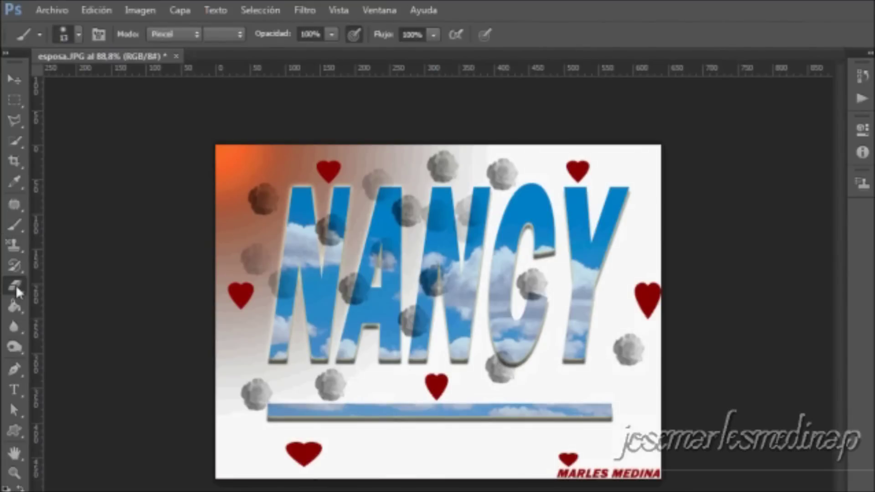
{"action": "left_click", "coordinate": [15, 306]}
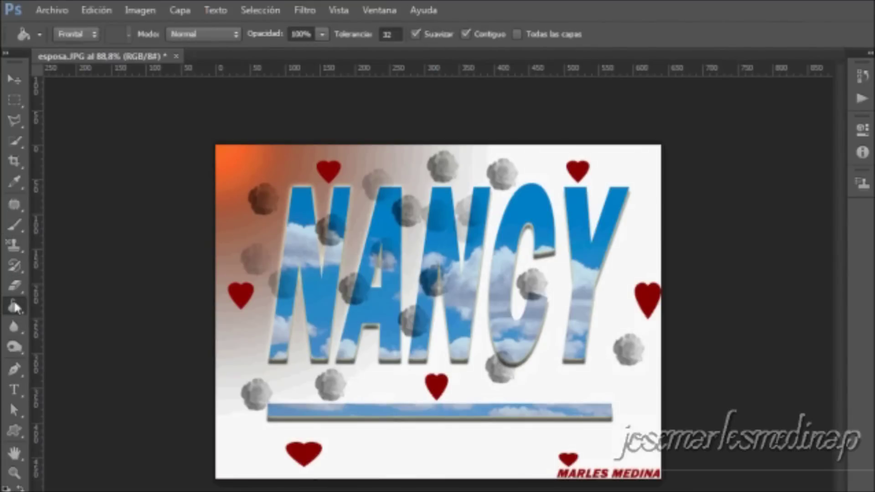
{"action": "left_click", "coordinate": [14, 326]}
{"action": "left_click", "coordinate": [13, 226]}
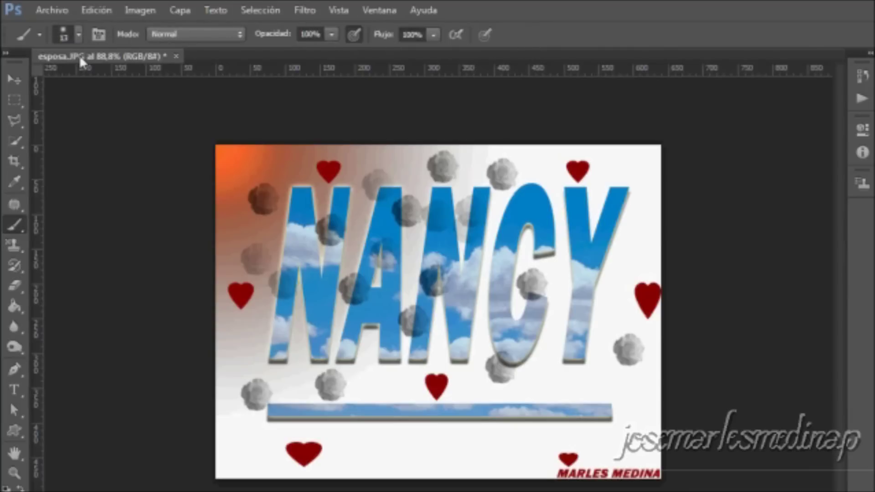
Step: Set the brush to 64 px size with about 33% hardness
{"action": "left_click", "coordinate": [80, 35]}
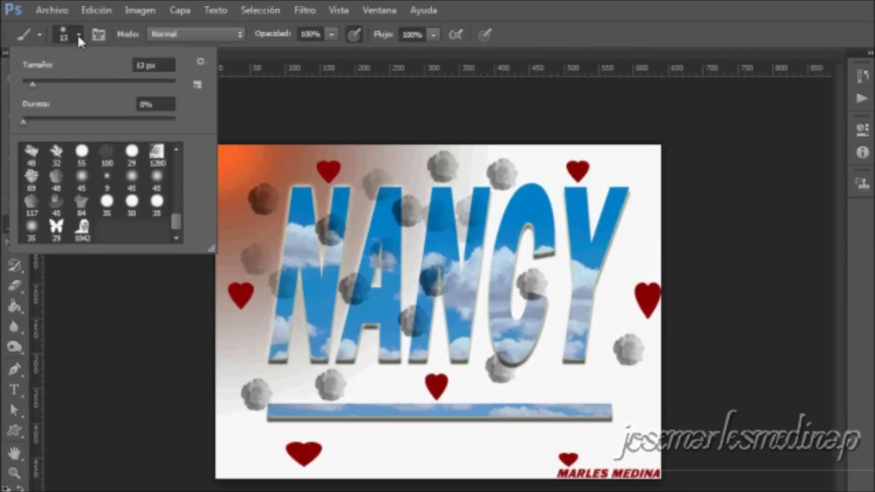
{"action": "left_click_drag", "start_coordinate": [33, 85], "coordinate": [74, 85]}
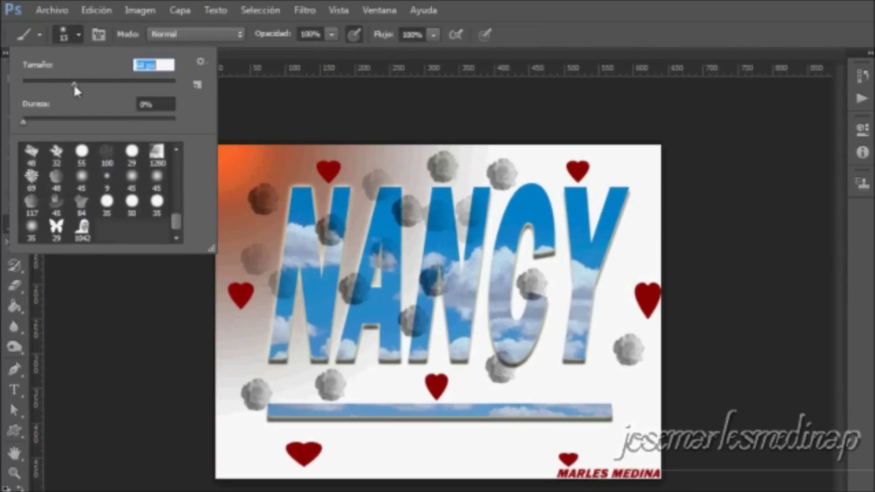
{"action": "left_click_drag", "start_coordinate": [23, 122], "coordinate": [75, 123]}
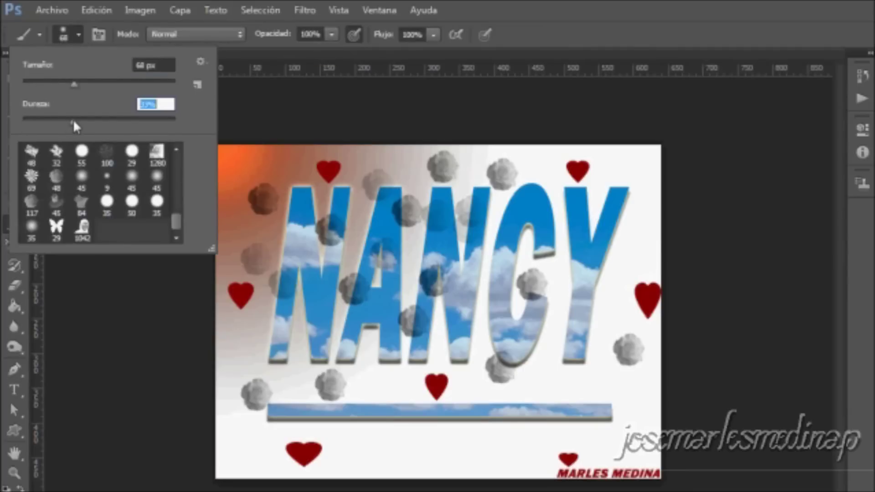
{"action": "mouse_move", "coordinate": [180, 230]}
{"action": "left_mouse_down"}
{"action": "mouse_move", "coordinate": [180, 146]}
{"action": "mouse_move", "coordinate": [181, 228]}
{"action": "left_mouse_up"}
Step: Switch to the 48 cloud brush at 61 px and stamp grey clouds across the lower card
{"action": "left_click", "coordinate": [67, 188]}
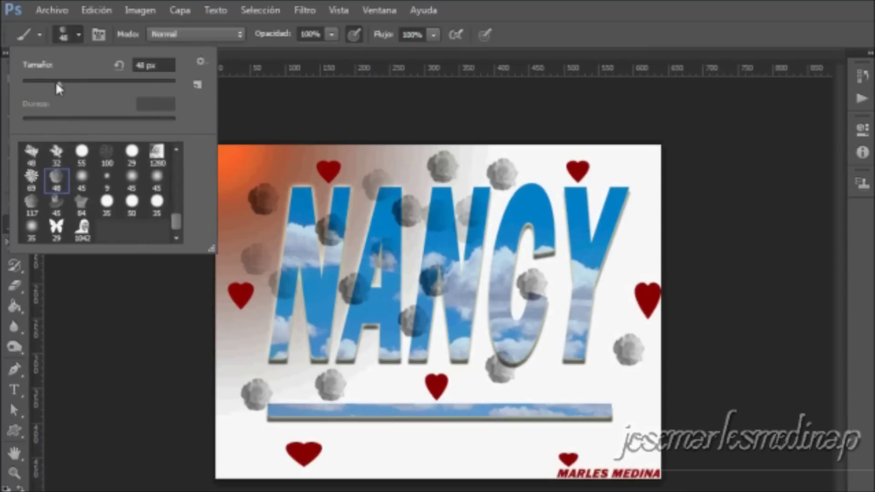
{"action": "left_click_drag", "start_coordinate": [59, 84], "coordinate": [69, 84]}
{"action": "key", "text": "Return"}
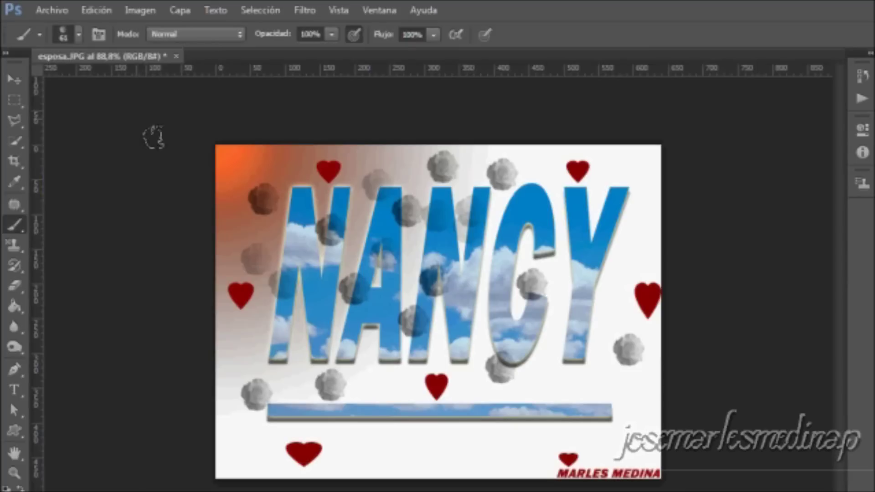
{"action": "mouse_move", "coordinate": [350, 357]}
{"action": "left_mouse_down"}
{"action": "mouse_move", "coordinate": [397, 388]}
{"action": "mouse_move", "coordinate": [391, 419]}
{"action": "mouse_move", "coordinate": [505, 414]}
{"action": "mouse_move", "coordinate": [560, 393]}
{"action": "mouse_move", "coordinate": [593, 224]}
{"action": "mouse_move", "coordinate": [436, 192]}
{"action": "left_mouse_up"}
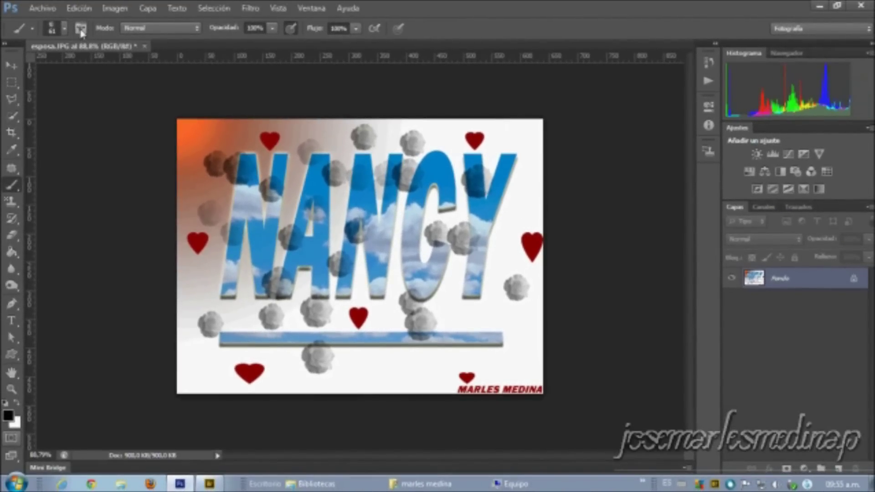
Step: Widen the cloud brush spacing to about 99%, then collapse the brush settings panel
{"action": "left_click", "coordinate": [81, 29]}
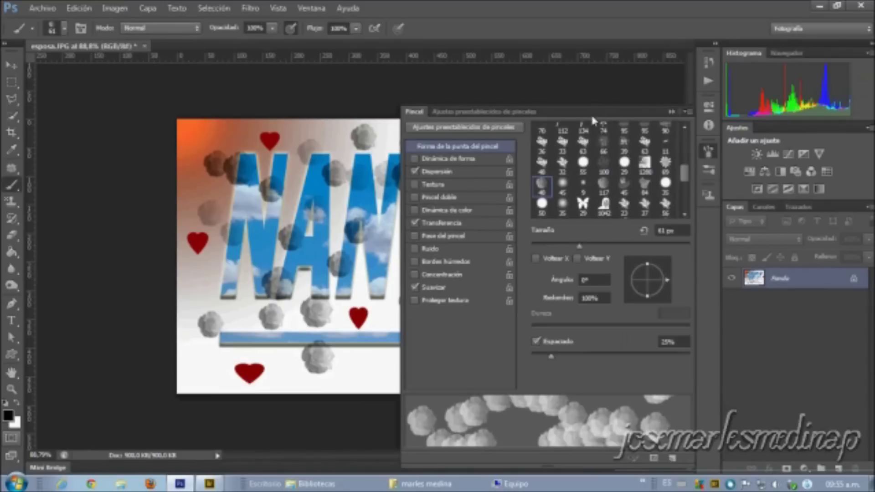
{"action": "left_click_drag", "start_coordinate": [551, 358], "coordinate": [595, 354]}
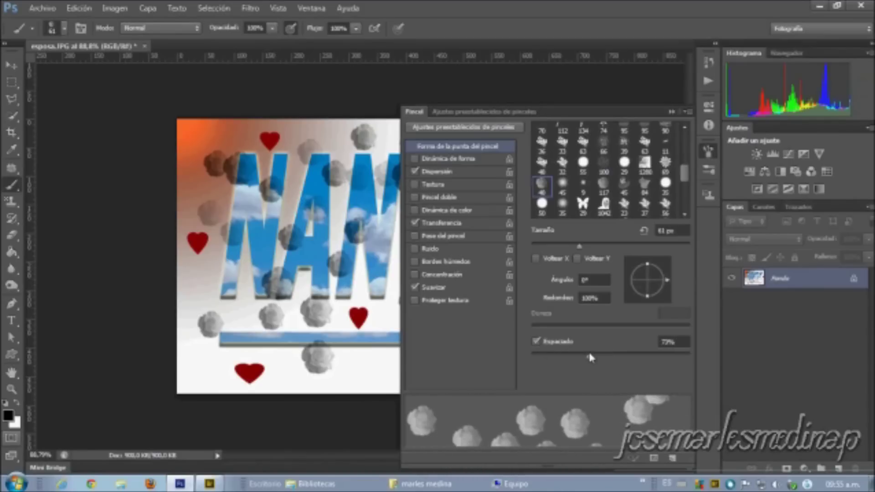
{"action": "mouse_move", "coordinate": [596, 358]}
{"action": "left_mouse_down"}
{"action": "mouse_move", "coordinate": [617, 362]}
{"action": "mouse_move", "coordinate": [579, 357]}
{"action": "mouse_move", "coordinate": [608, 354]}
{"action": "mouse_move", "coordinate": [611, 362]}
{"action": "left_mouse_up"}
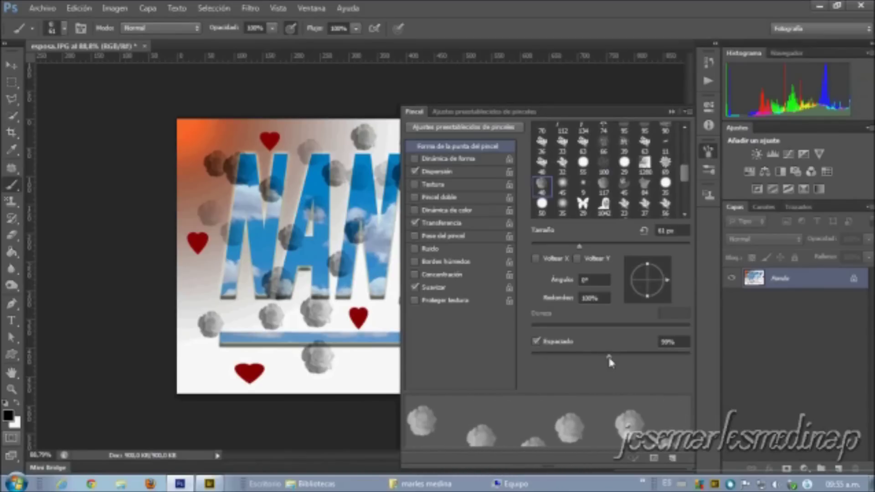
{"action": "left_click", "coordinate": [672, 113]}
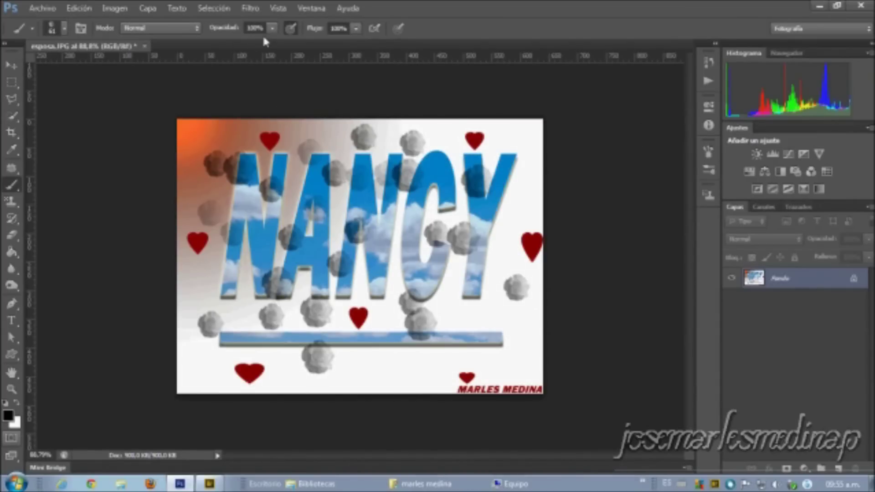
Step: Set brush opacity to 50% and turn on airbrush build-up
{"action": "left_click", "coordinate": [273, 28]}
{"action": "left_click", "coordinate": [269, 30]}
{"action": "left_click", "coordinate": [375, 28]}
{"action": "key", "text": "Return"}
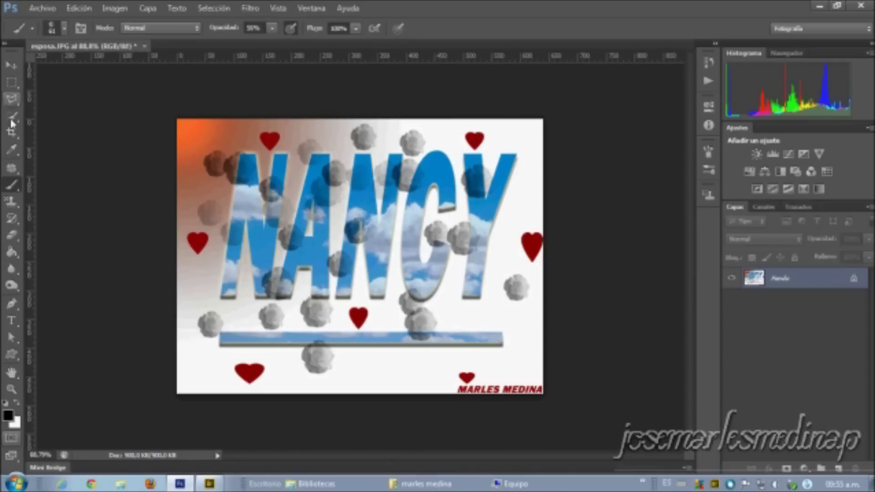
Step: Switch to the Eraser and back, then reset the Brush tool with Restaurar herramienta
{"action": "left_click", "coordinate": [17, 237]}
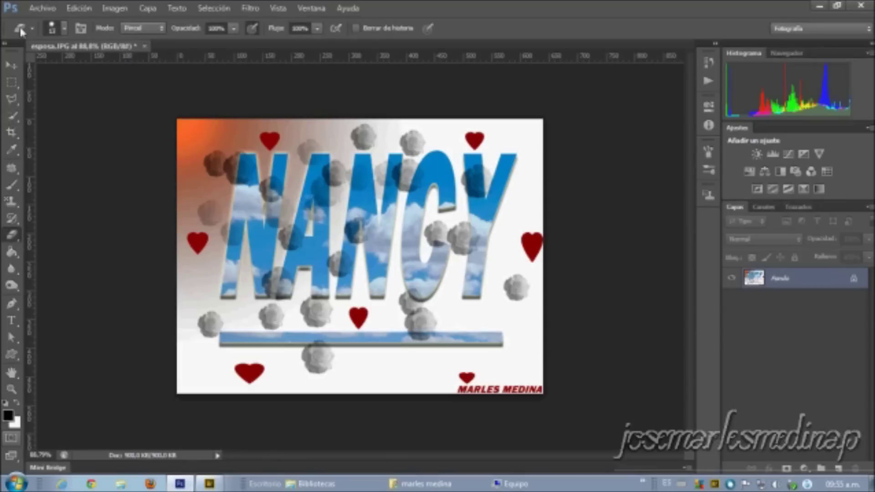
{"action": "left_click", "coordinate": [12, 185]}
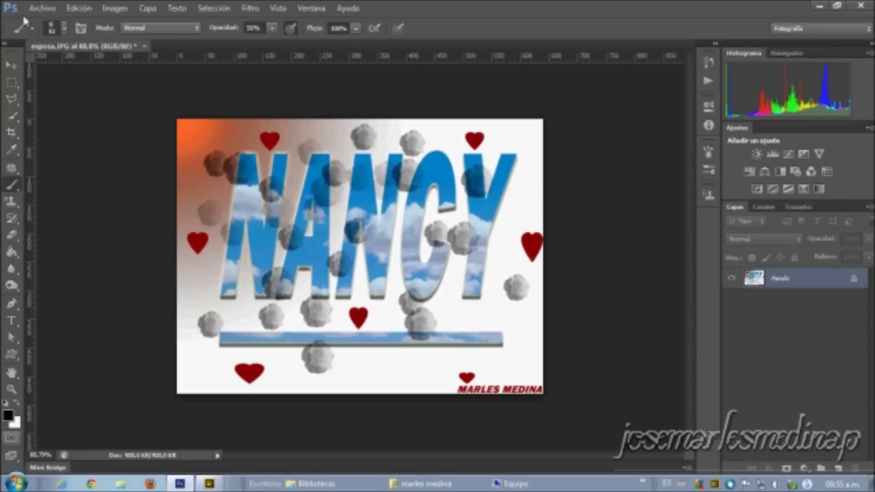
{"action": "right_click", "coordinate": [15, 31]}
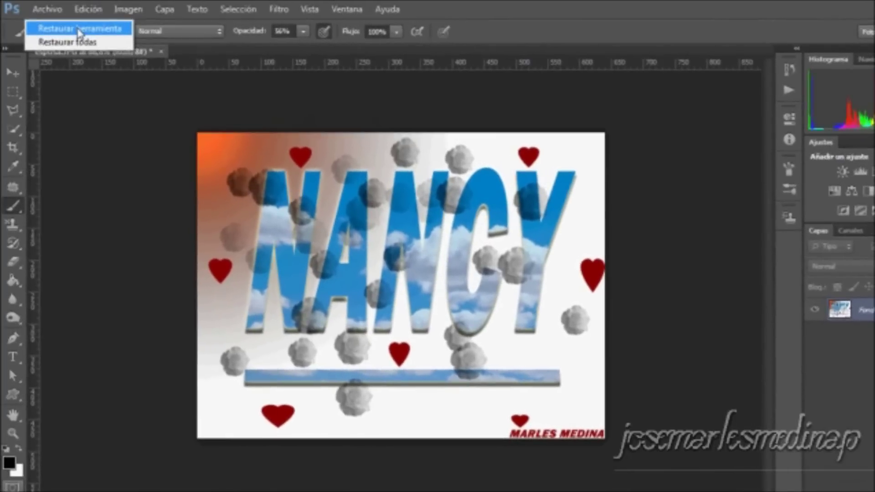
{"action": "left_click", "coordinate": [77, 29]}
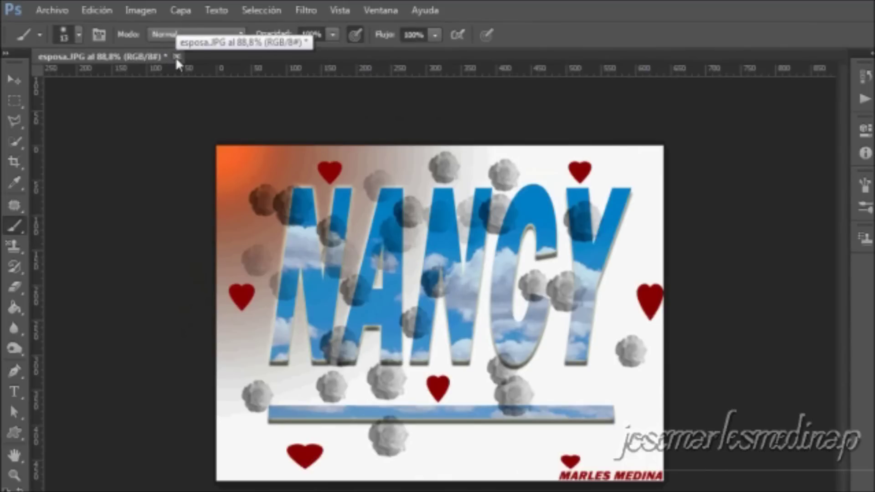
{"action": "left_click", "coordinate": [177, 56]}
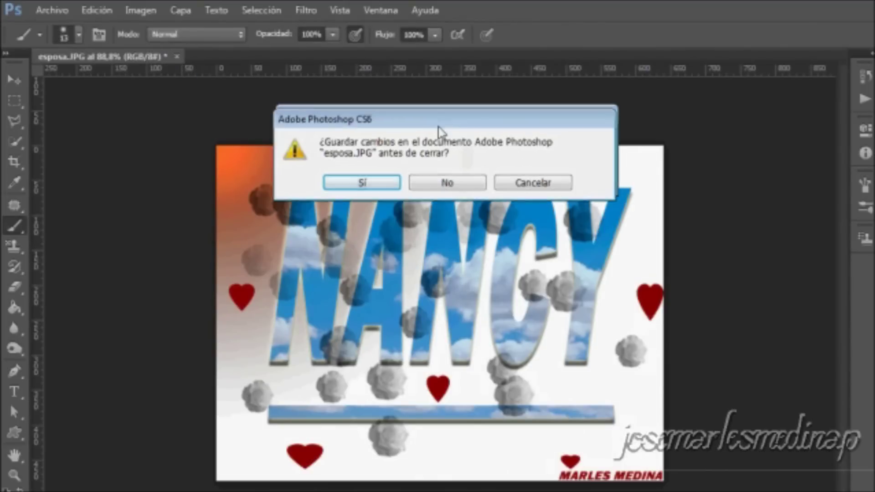
{"action": "left_click_drag", "start_coordinate": [439, 133], "coordinate": [443, 186]}
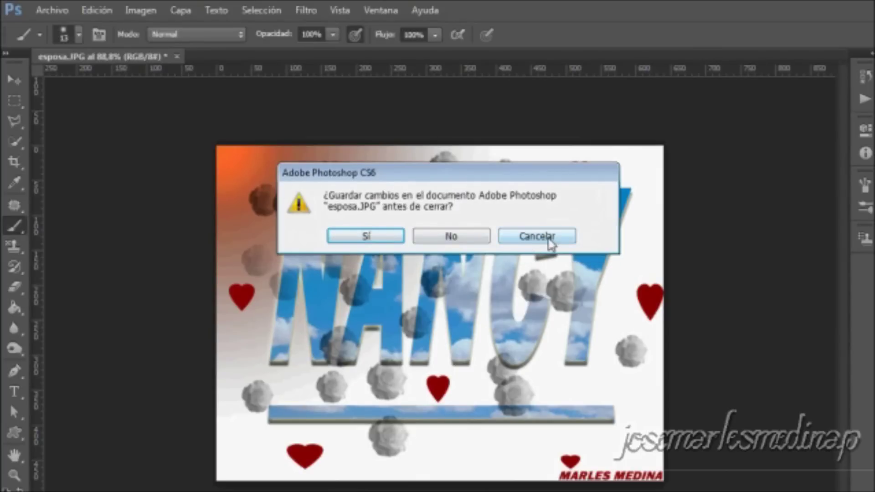
{"action": "left_click", "coordinate": [543, 238]}
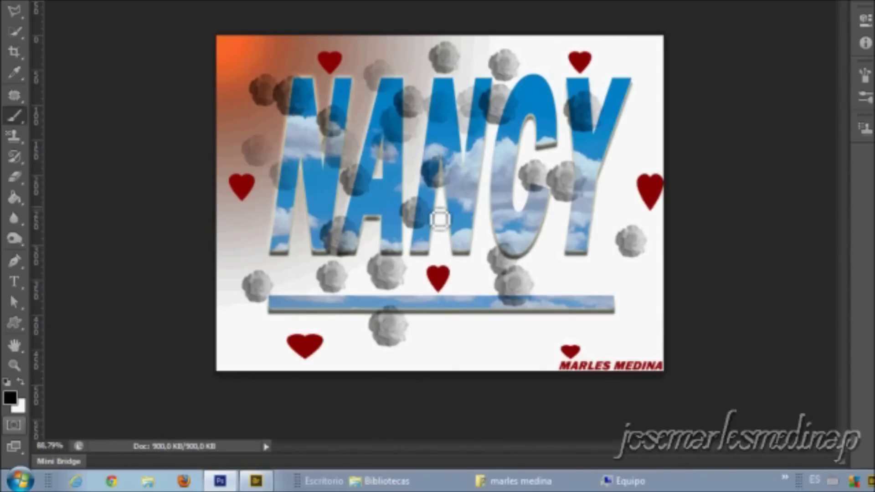
{"action": "scroll", "coordinate": [440, 219], "scroll_direction": "up", "scroll_amount": 3}
{"action": "scroll", "coordinate": [440, 220], "scroll_direction": "down", "scroll_amount": 3}
{"action": "scroll", "coordinate": [441, 220], "scroll_direction": "up", "scroll_amount": 2}
{"action": "scroll", "coordinate": [445, 211], "scroll_direction": "down", "scroll_amount": 2}
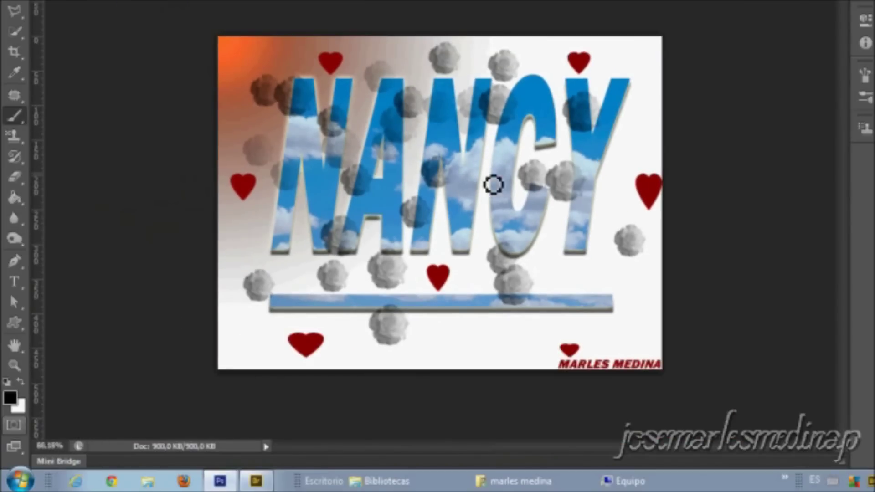
{"action": "scroll", "coordinate": [495, 184], "scroll_direction": "down", "scroll_amount": 1}
{"action": "scroll", "coordinate": [522, 146], "scroll_direction": "up", "scroll_amount": 2}
{"action": "scroll", "coordinate": [521, 146], "scroll_direction": "down", "scroll_amount": 3}
{"action": "scroll", "coordinate": [520, 147], "scroll_direction": "down", "scroll_amount": 1}
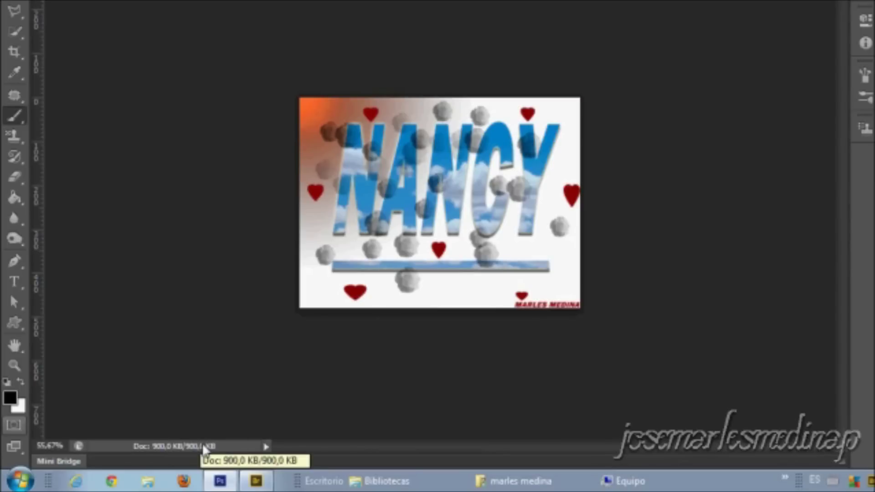
{"action": "key", "text": "ctrl+plus"}
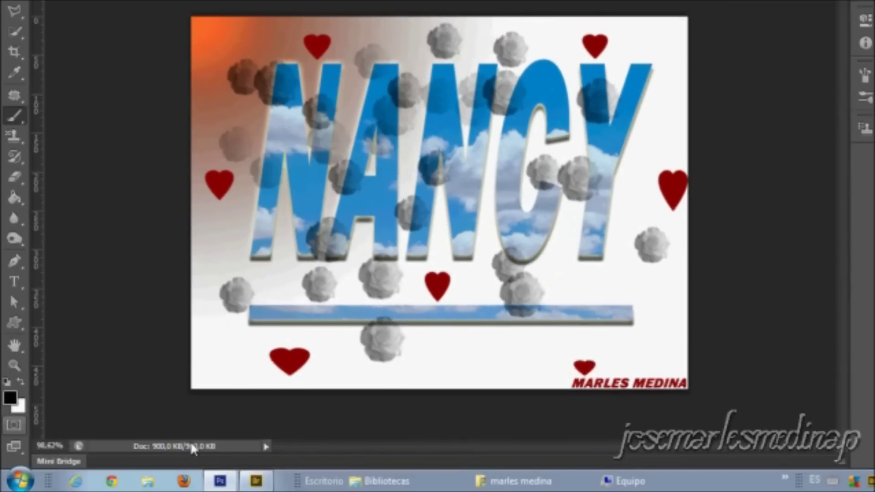
{"action": "left_click", "coordinate": [191, 446], "text": "alt"}
{"action": "left_click", "coordinate": [265, 445]}
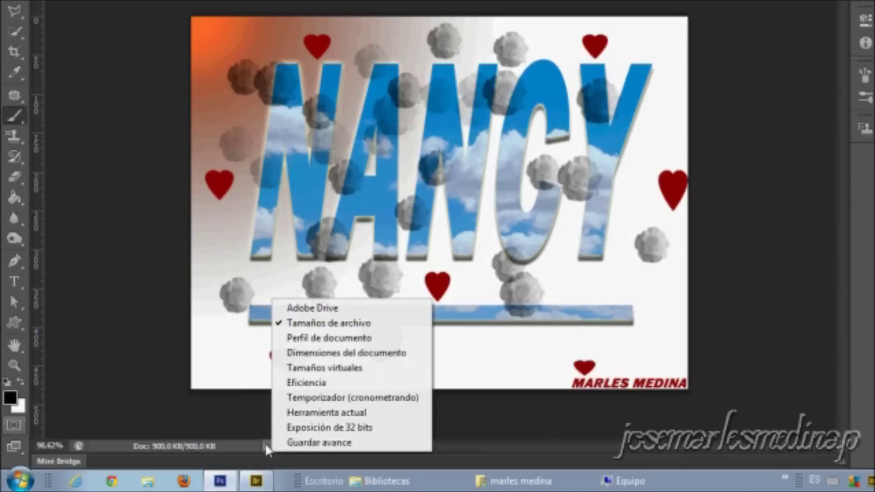
{"action": "left_click", "coordinate": [331, 337]}
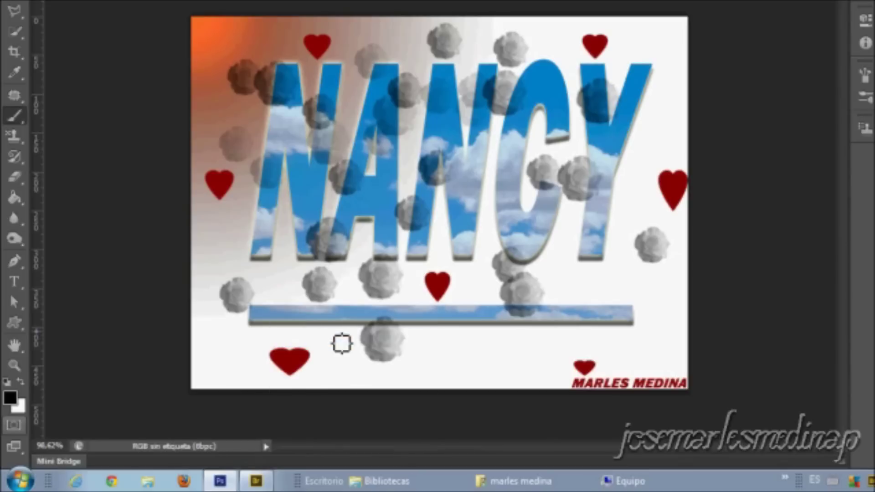
{"action": "left_click", "coordinate": [264, 446]}
{"action": "left_click", "coordinate": [333, 373]}
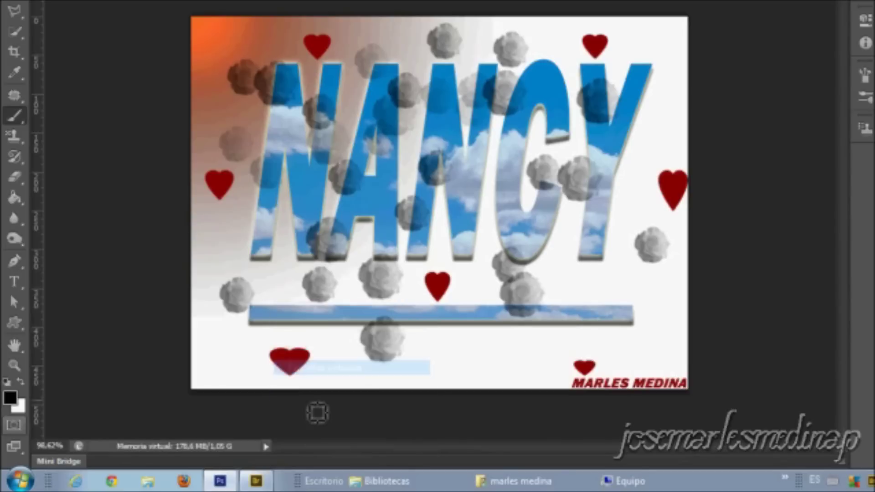
{"action": "left_click", "coordinate": [267, 447]}
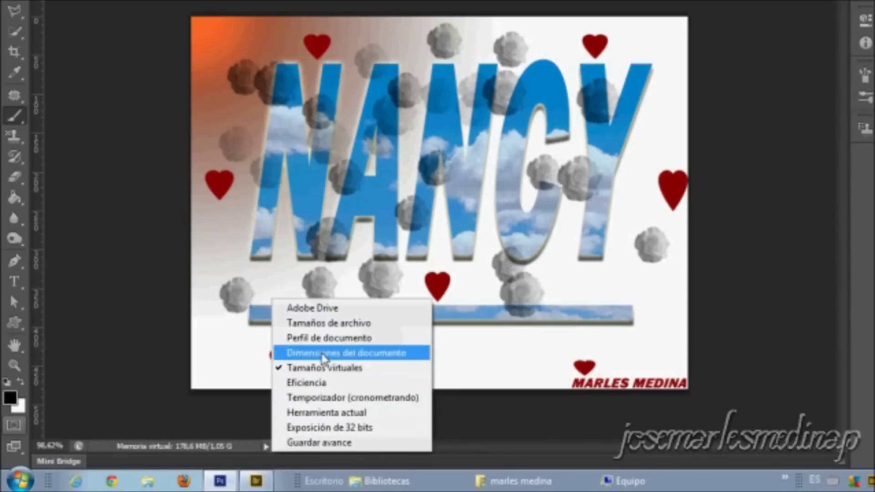
{"action": "left_click", "coordinate": [346, 324]}
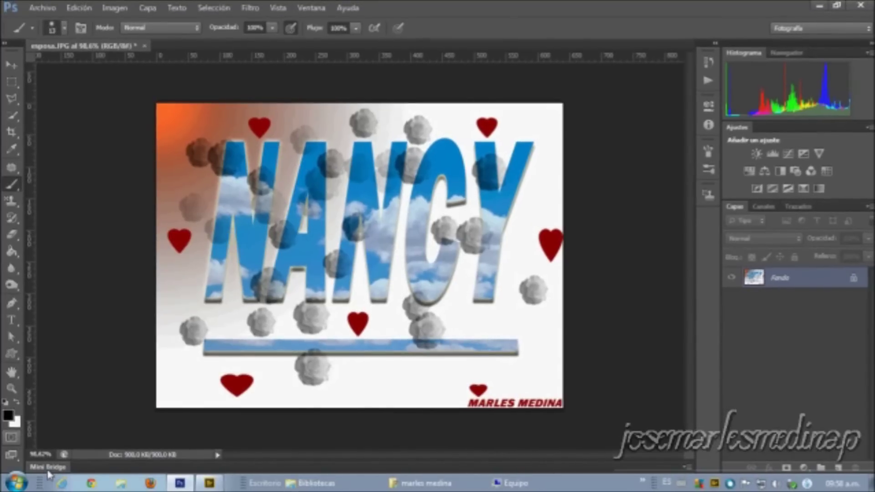
Step: Open Mini Bridge, scroll the Imágenes thumbnails and select the heart photo
{"action": "left_click", "coordinate": [56, 470]}
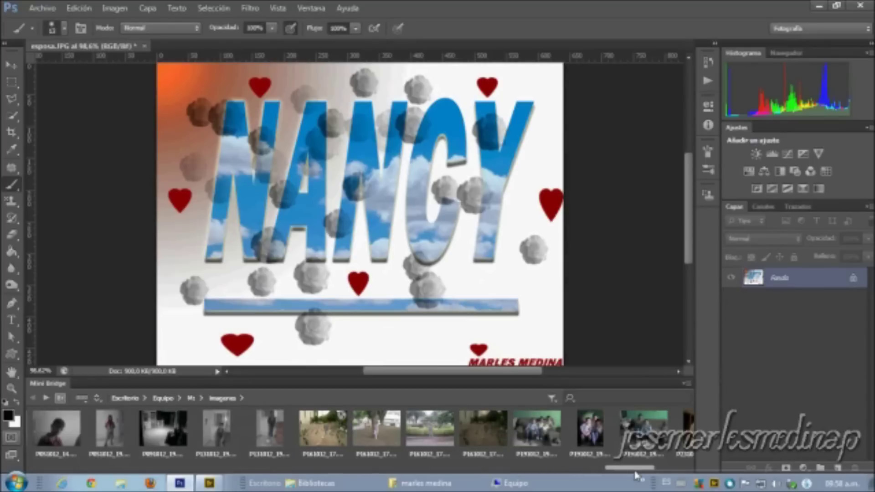
{"action": "left_click_drag", "start_coordinate": [640, 472], "coordinate": [122, 453]}
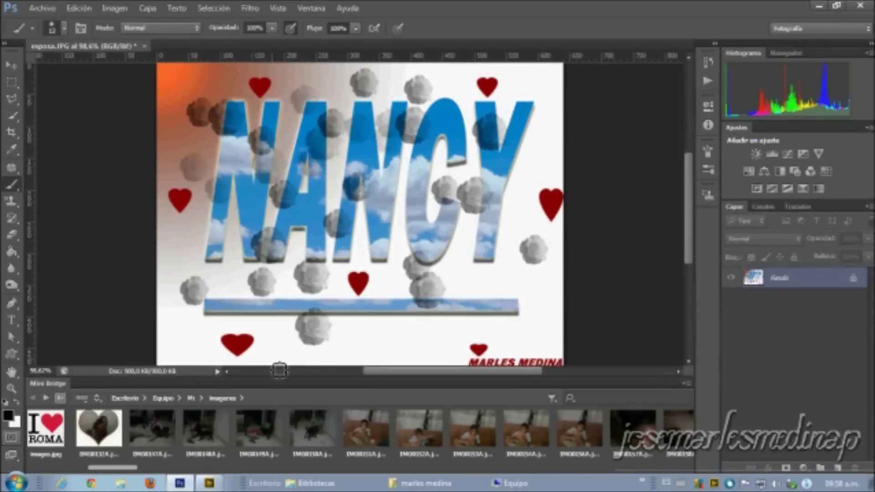
{"action": "left_click", "coordinate": [92, 429]}
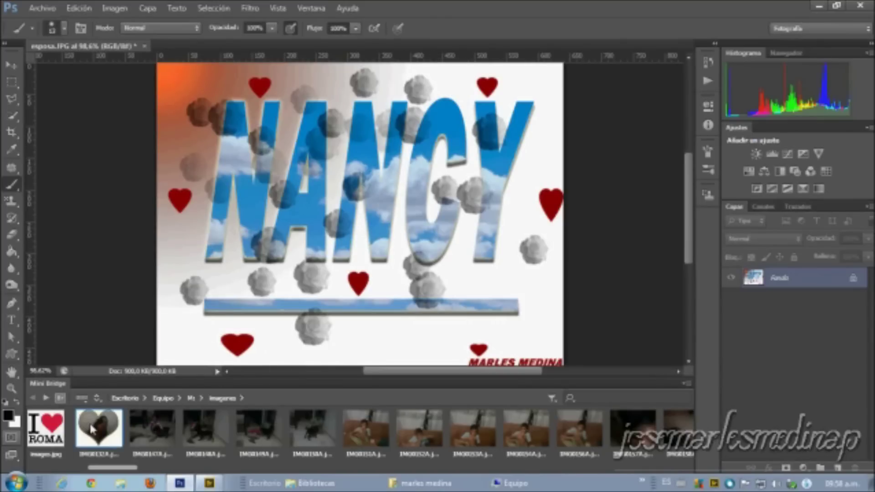
{"action": "left_click_drag", "start_coordinate": [92, 428], "coordinate": [345, 207]}
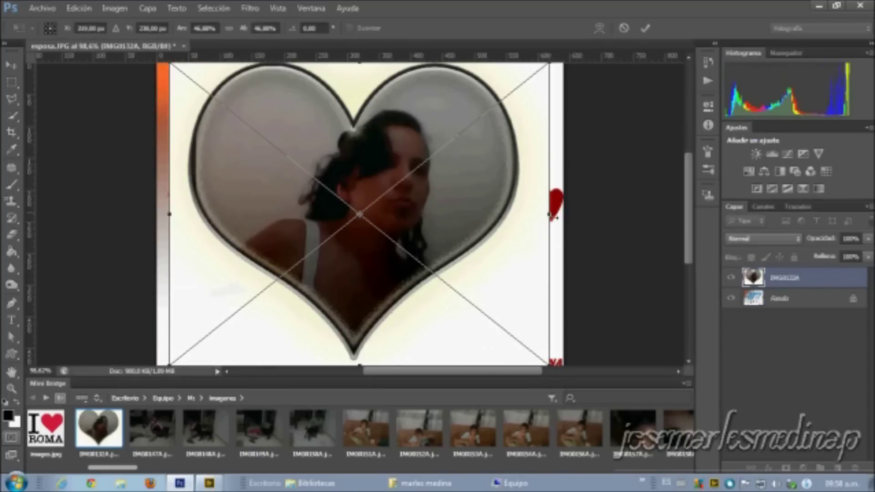
{"action": "left_click_drag", "start_coordinate": [550, 215], "coordinate": [396, 215]}
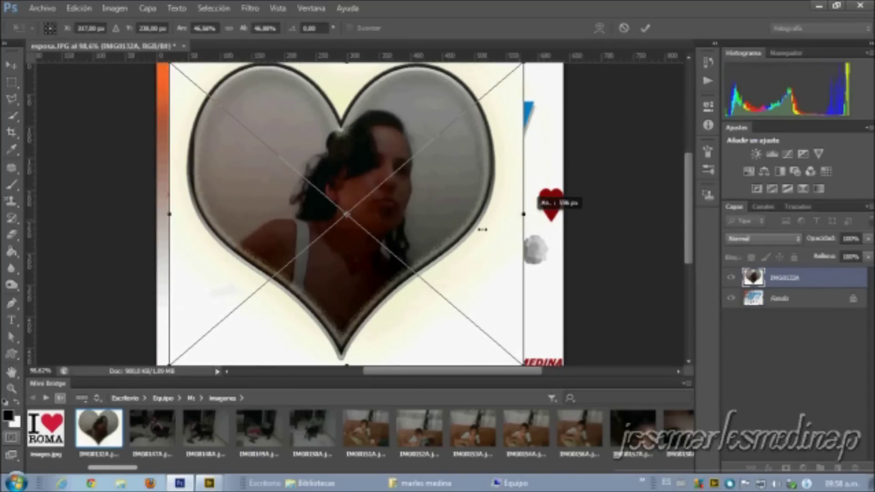
{"action": "scroll", "coordinate": [396, 214], "scroll_direction": "down", "scroll_amount": 2}
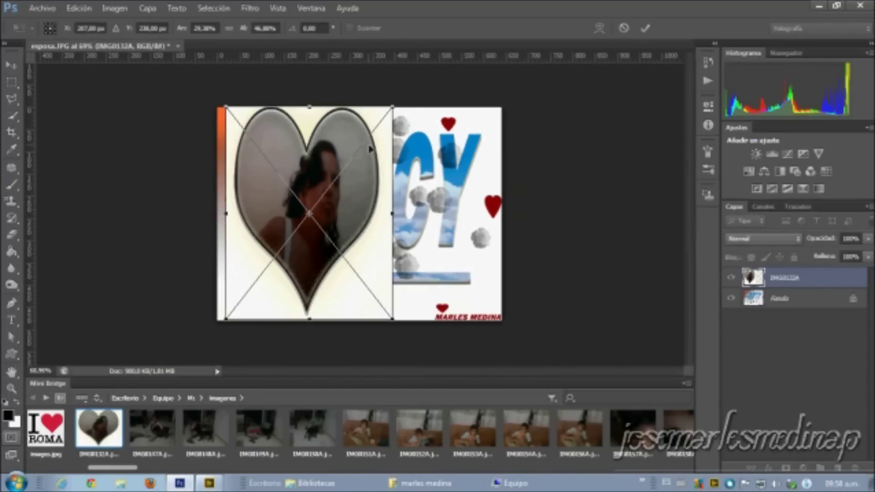
{"action": "left_click_drag", "start_coordinate": [310, 108], "coordinate": [309, 166]}
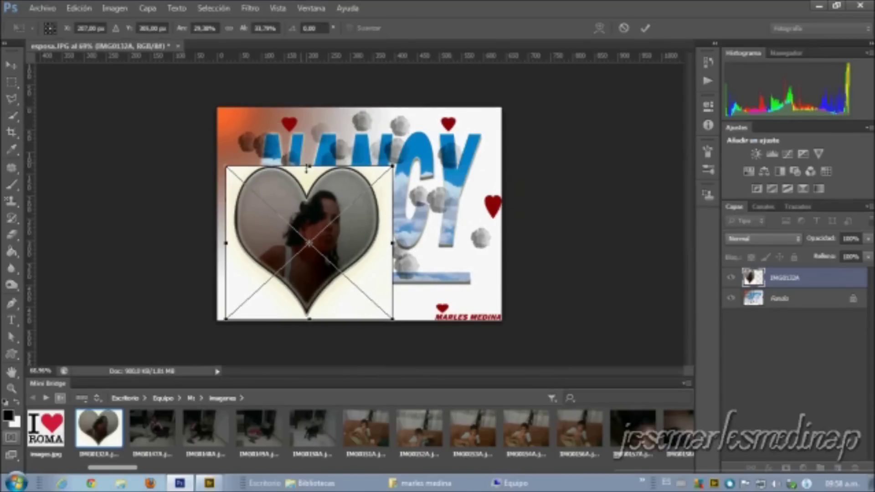
{"action": "left_click_drag", "start_coordinate": [288, 249], "coordinate": [393, 221]}
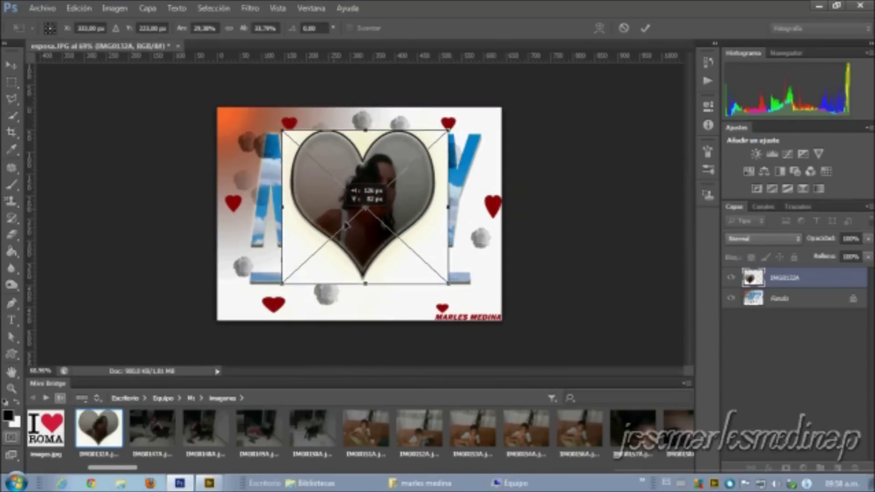
{"action": "left_click_drag", "start_coordinate": [393, 221], "coordinate": [389, 201]}
{"action": "left_click", "coordinate": [8, 65]}
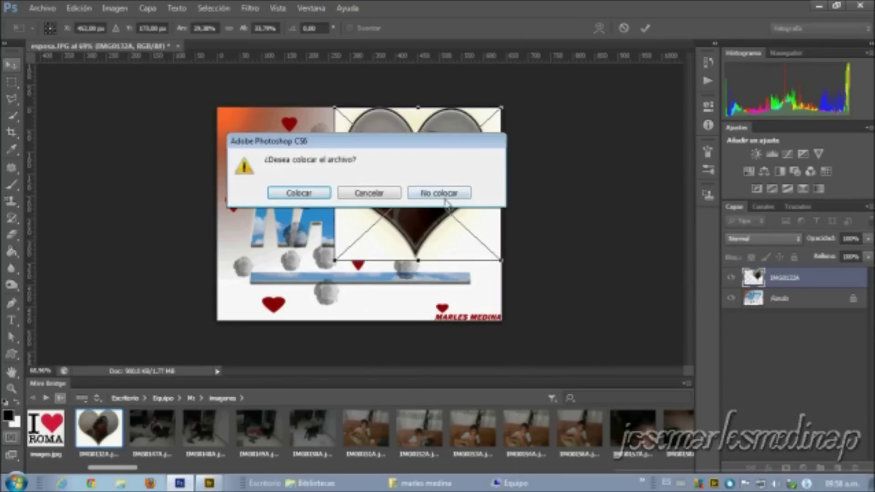
{"action": "left_click", "coordinate": [451, 198]}
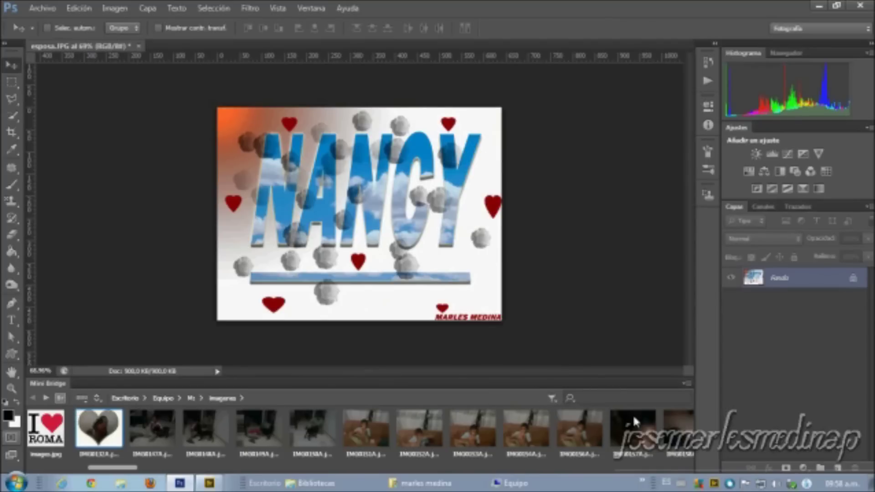
Step: Close Mini Bridge from its panel menu and show the workspace list
{"action": "left_click", "coordinate": [685, 386]}
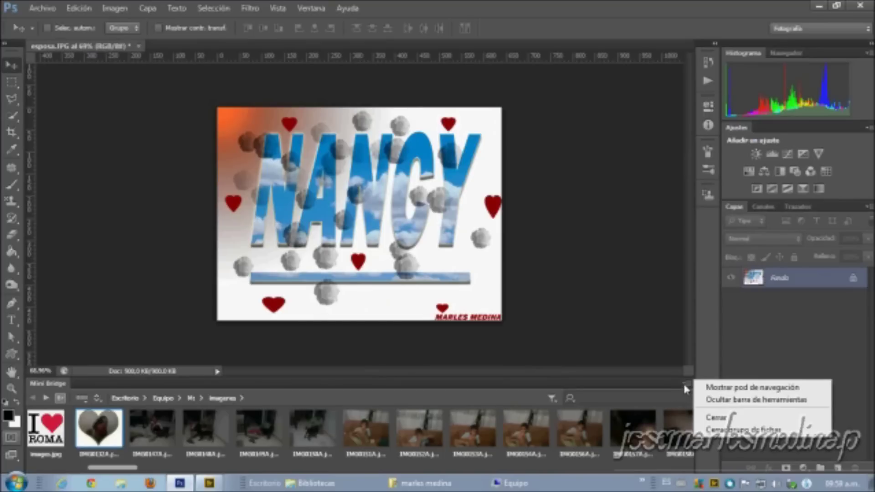
{"action": "left_click", "coordinate": [731, 417]}
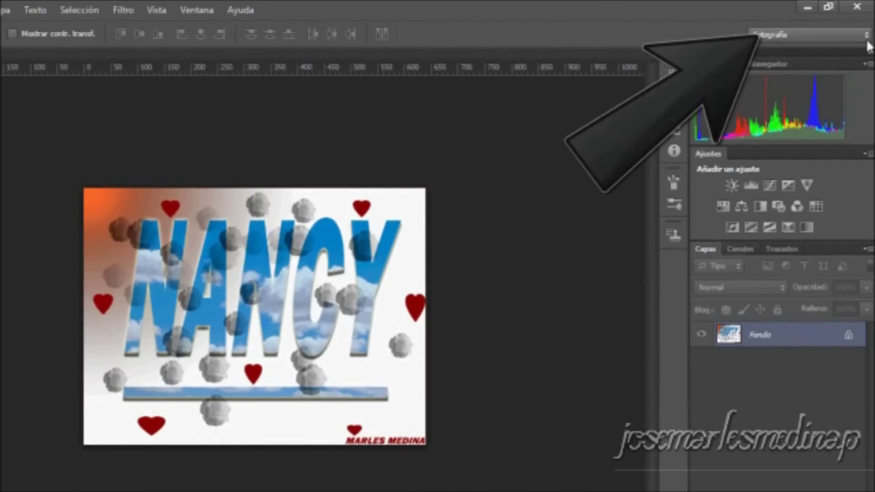
{"action": "left_click", "coordinate": [866, 36]}
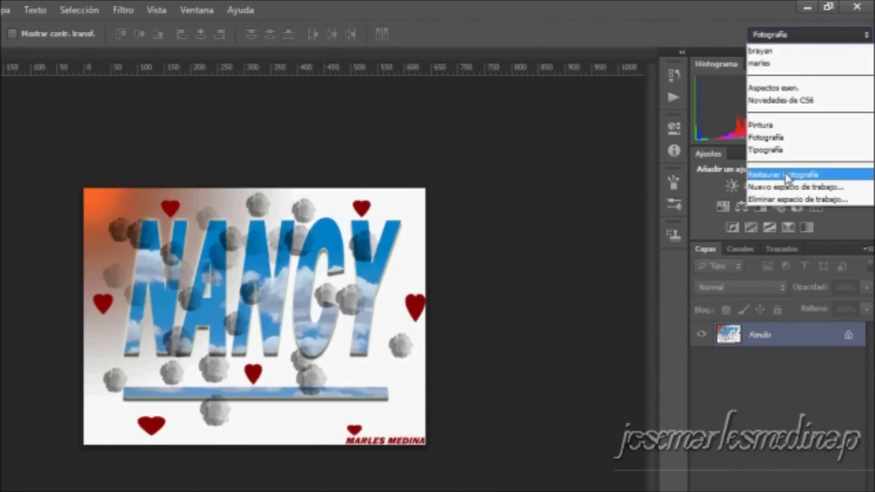
Step: Choose Restaurar Fotografía to reset the Photography workspace layout
{"action": "left_click", "coordinate": [784, 175]}
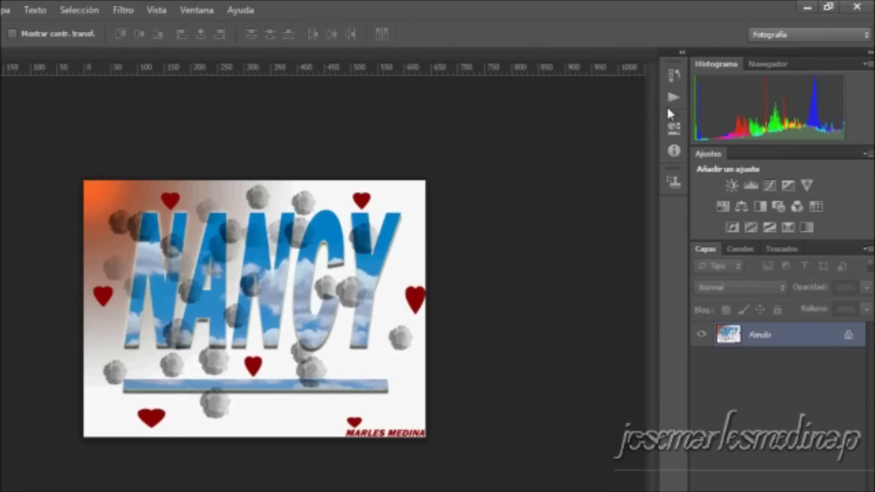
Step: Expand the History panel, glance at the Actions tab, then collapse it to its icon
{"action": "left_click", "coordinate": [673, 75]}
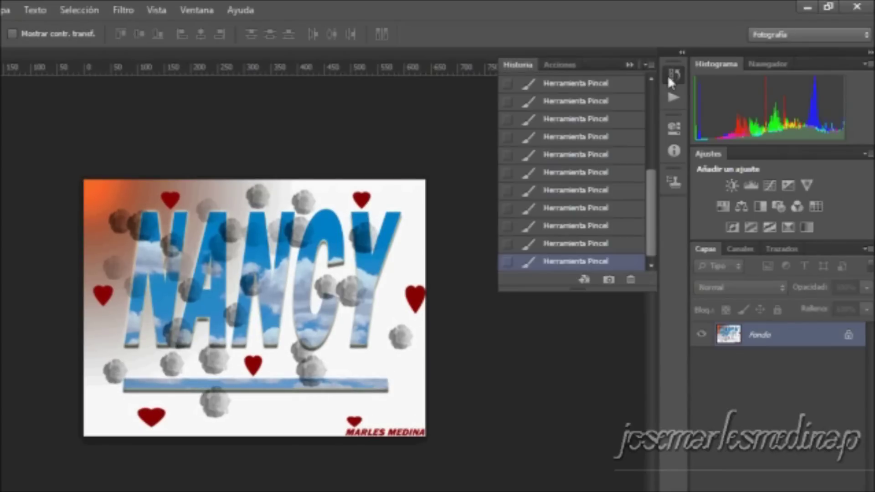
{"action": "left_click", "coordinate": [563, 67]}
{"action": "left_click", "coordinate": [507, 65]}
{"action": "left_click", "coordinate": [630, 66]}
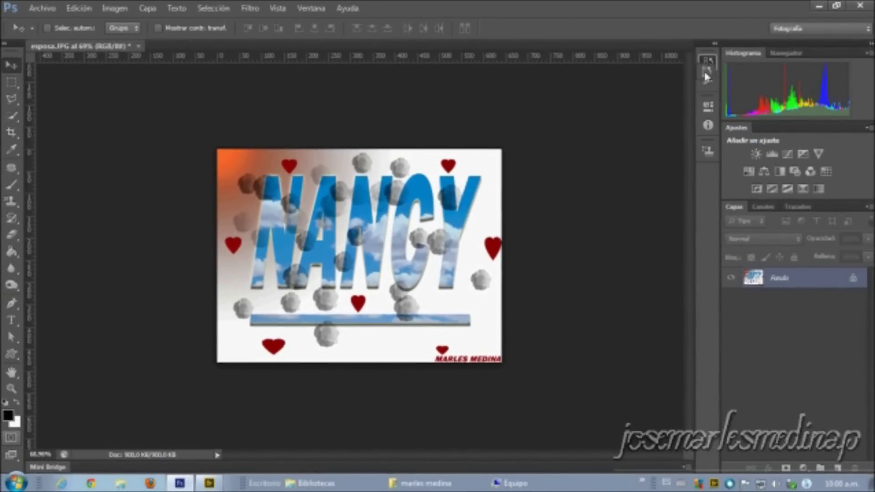
Step: Float the History panel over the canvas, expand and move it, then re-dock it
{"action": "mouse_move", "coordinate": [649, 110]}
{"action": "left_mouse_down"}
{"action": "mouse_move", "coordinate": [87, 208]}
{"action": "mouse_move", "coordinate": [401, 111]}
{"action": "left_mouse_up"}
{"action": "left_click_drag", "start_coordinate": [401, 111], "coordinate": [134, 109]}
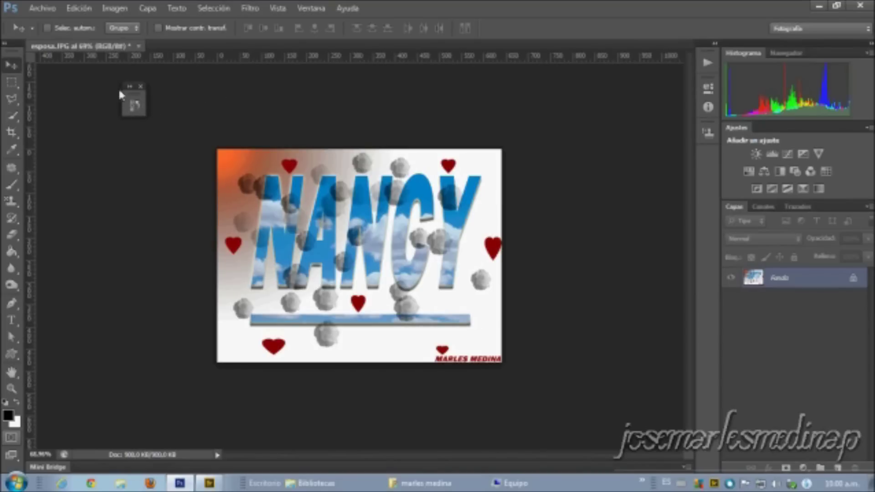
{"action": "left_click", "coordinate": [130, 88]}
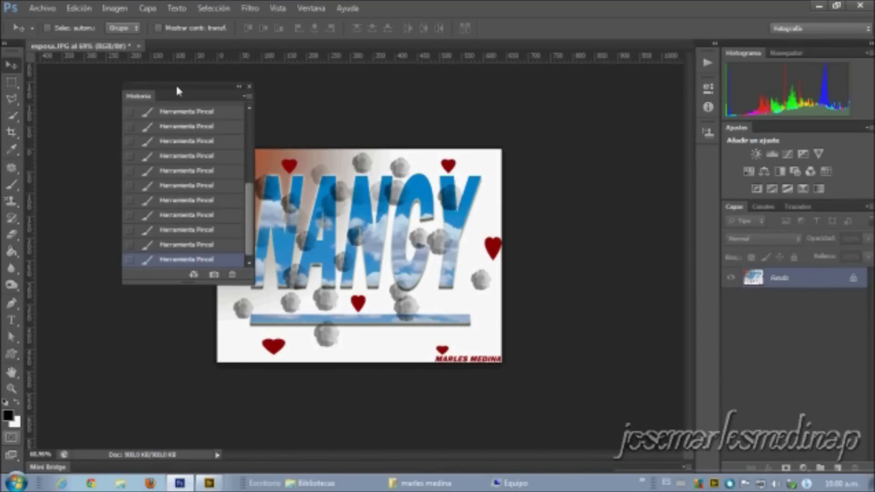
{"action": "left_click_drag", "start_coordinate": [177, 90], "coordinate": [112, 93]}
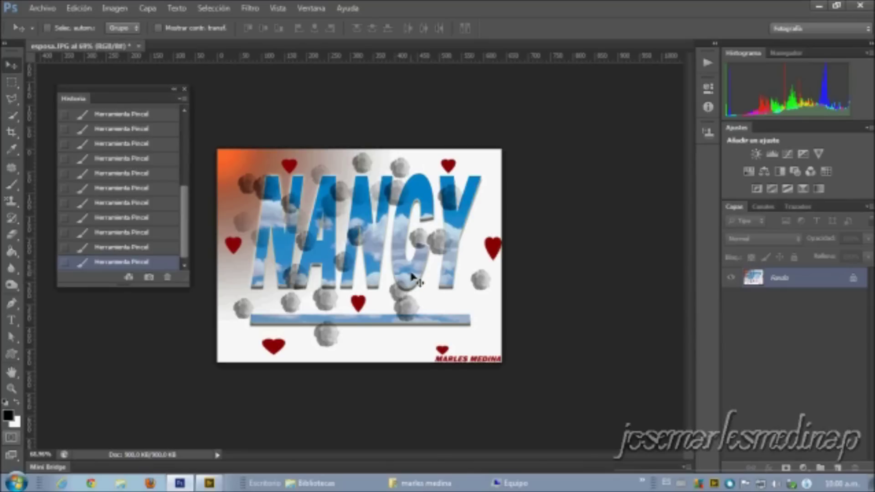
{"action": "left_click", "coordinate": [177, 90]}
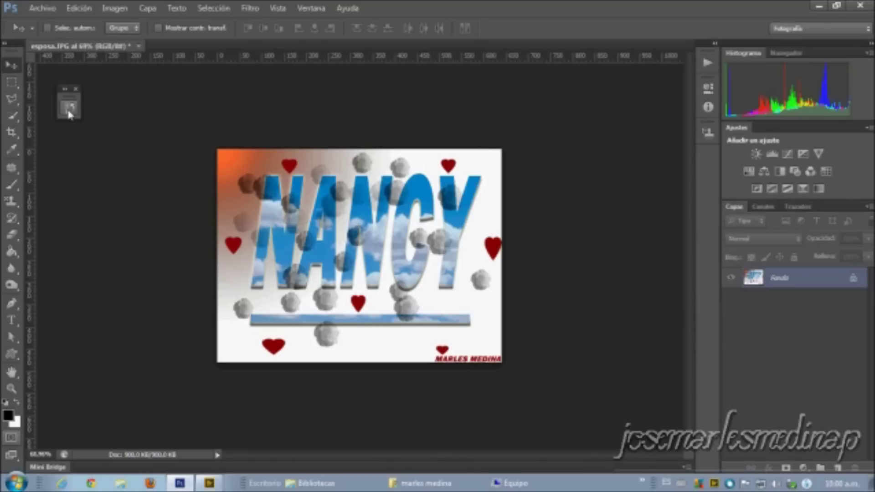
{"action": "mouse_move", "coordinate": [84, 107]}
{"action": "left_mouse_down"}
{"action": "mouse_move", "coordinate": [697, 339]}
{"action": "mouse_move", "coordinate": [708, 176]}
{"action": "left_mouse_up"}
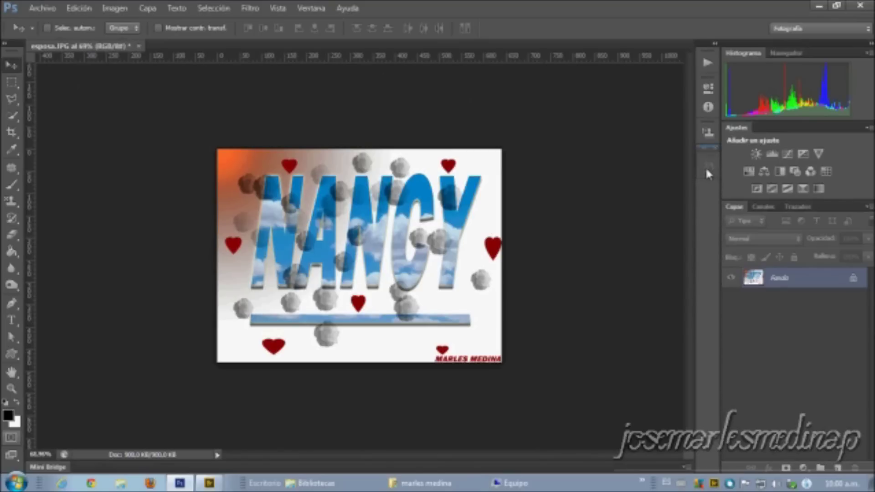
Step: Move the History panel into the Layers group and back out to the icon dock
{"action": "mouse_move", "coordinate": [704, 182]}
{"action": "left_mouse_down"}
{"action": "mouse_move", "coordinate": [707, 195]}
{"action": "mouse_move", "coordinate": [709, 172]}
{"action": "left_mouse_up"}
{"action": "mouse_move", "coordinate": [703, 147]}
{"action": "left_mouse_down"}
{"action": "mouse_move", "coordinate": [833, 230]}
{"action": "mouse_move", "coordinate": [845, 213]}
{"action": "left_mouse_up"}
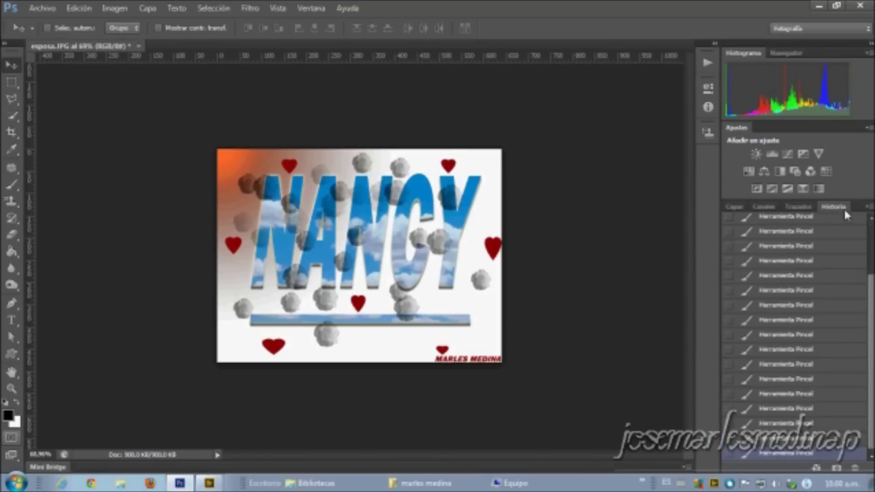
{"action": "left_click", "coordinate": [734, 207]}
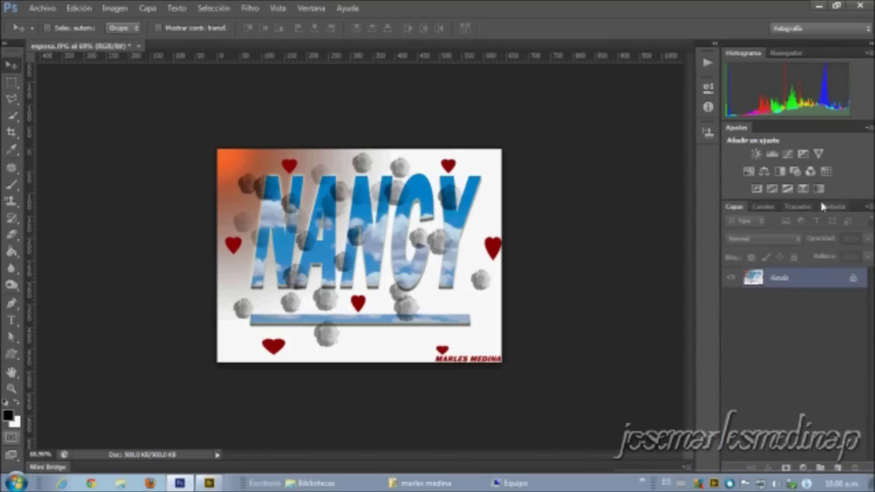
{"action": "left_click_drag", "start_coordinate": [828, 205], "coordinate": [828, 206]}
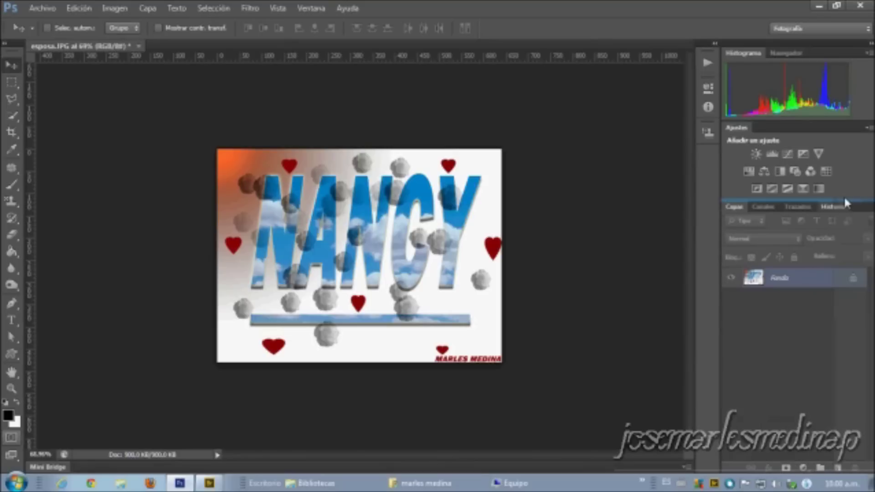
{"action": "left_click_drag", "start_coordinate": [828, 206], "coordinate": [708, 157]}
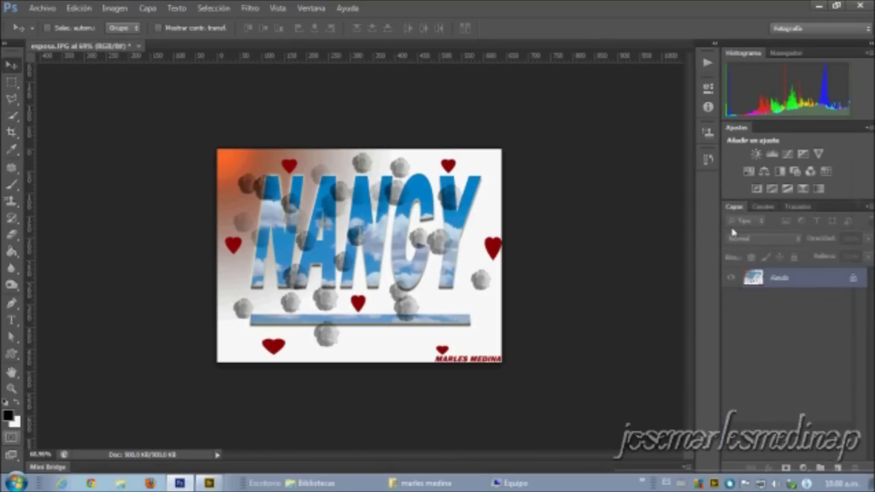
Step: Re-dock Capas after Canales and Trazados, then collapse the panel dock to icons
{"action": "left_click_drag", "start_coordinate": [734, 208], "coordinate": [845, 224]}
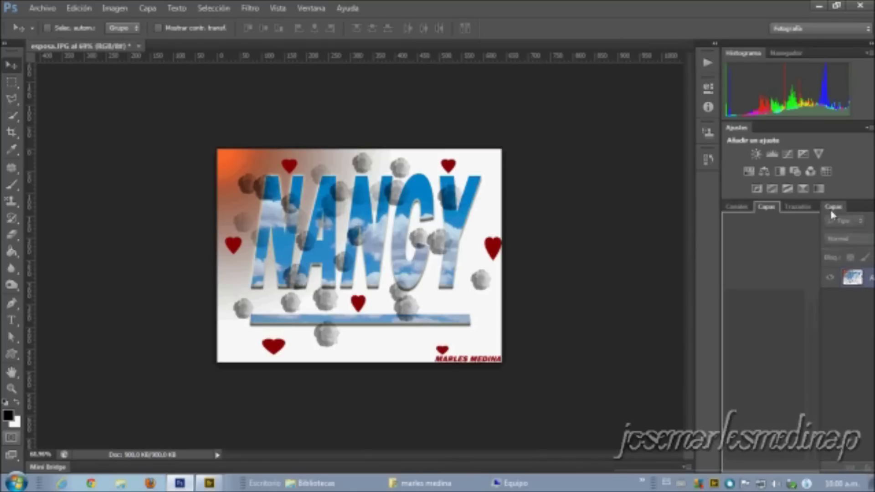
{"action": "mouse_move", "coordinate": [846, 223]}
{"action": "left_mouse_down"}
{"action": "mouse_move", "coordinate": [838, 210]}
{"action": "mouse_move", "coordinate": [730, 224]}
{"action": "mouse_move", "coordinate": [736, 206]}
{"action": "left_mouse_up"}
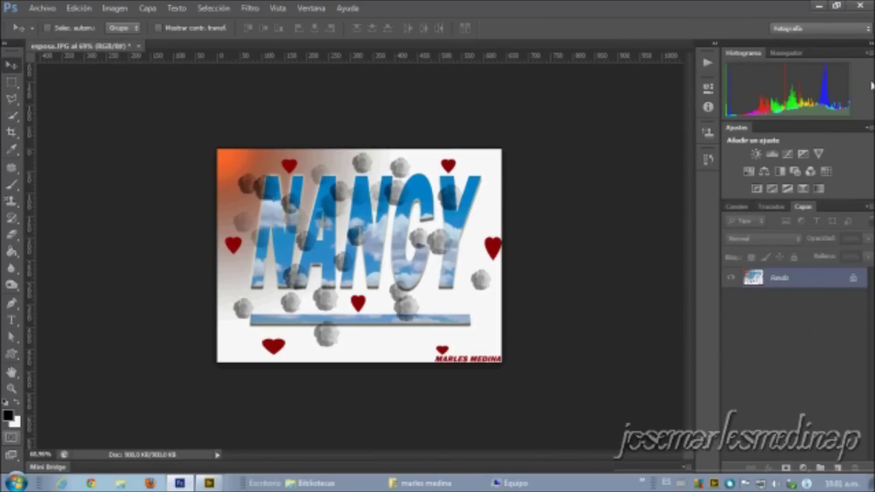
{"action": "left_click", "coordinate": [870, 44]}
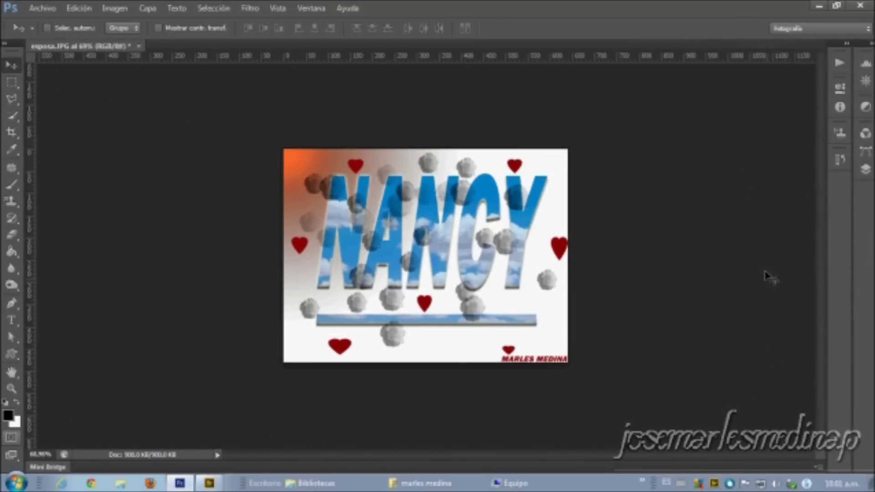
Step: Expand the panel dock and cycle through the Navegador, Histograma, Trazados, Canales and Capas panels
{"action": "left_click", "coordinate": [868, 44]}
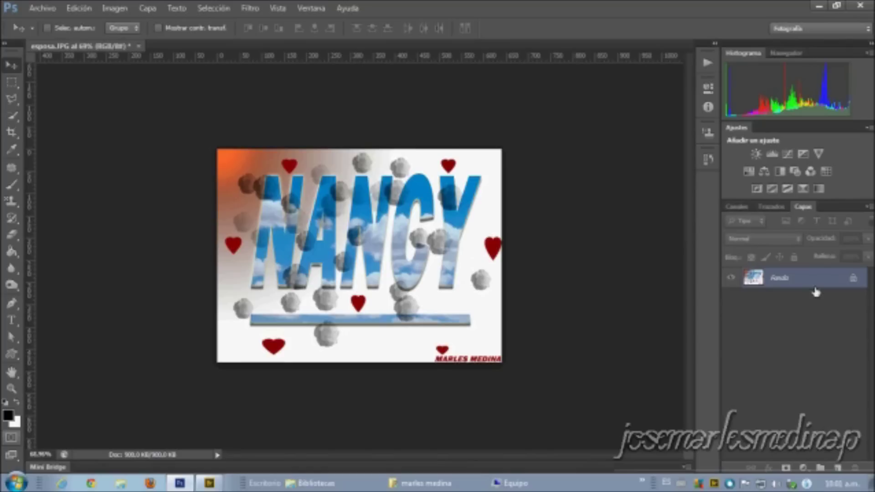
{"action": "left_click", "coordinate": [787, 52]}
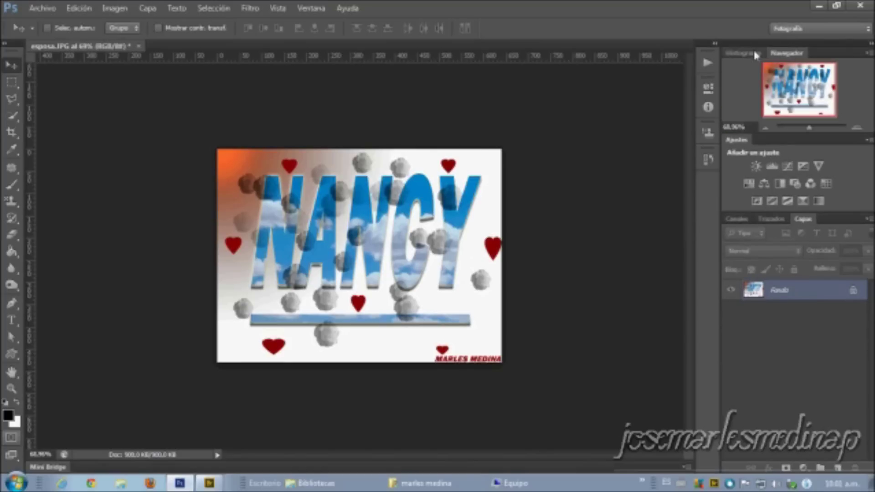
{"action": "left_click", "coordinate": [743, 53]}
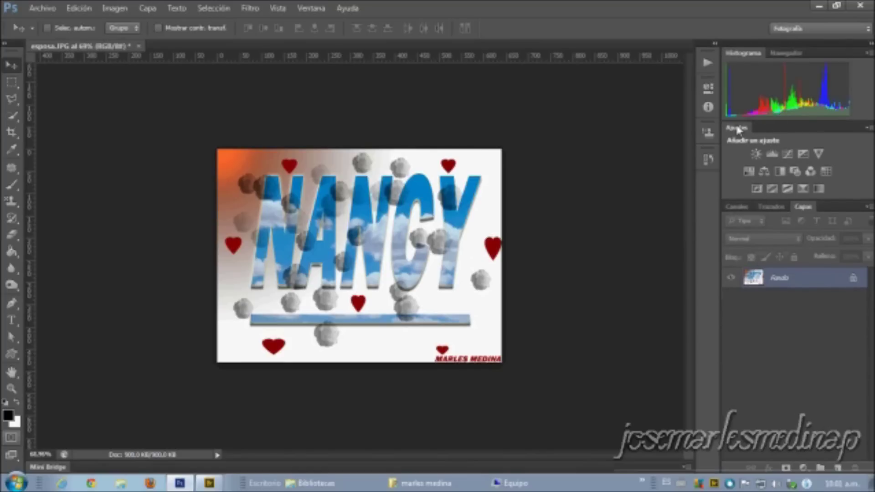
{"action": "left_click", "coordinate": [762, 208]}
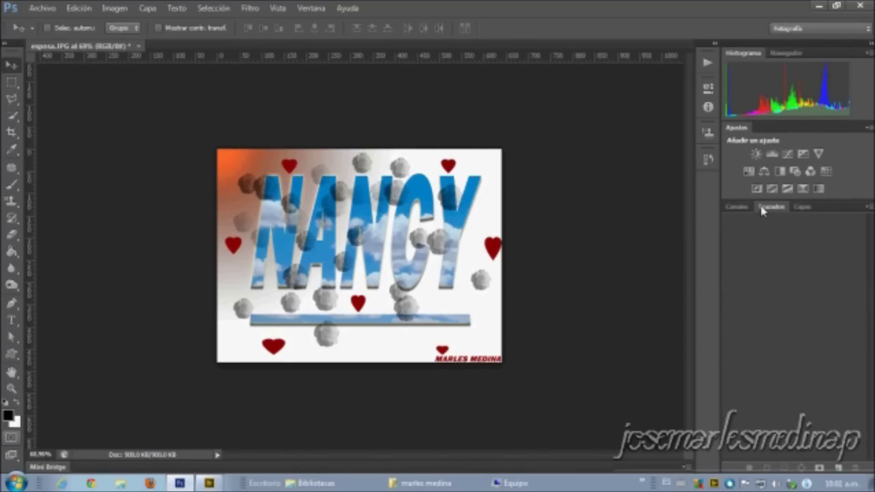
{"action": "left_click", "coordinate": [741, 208]}
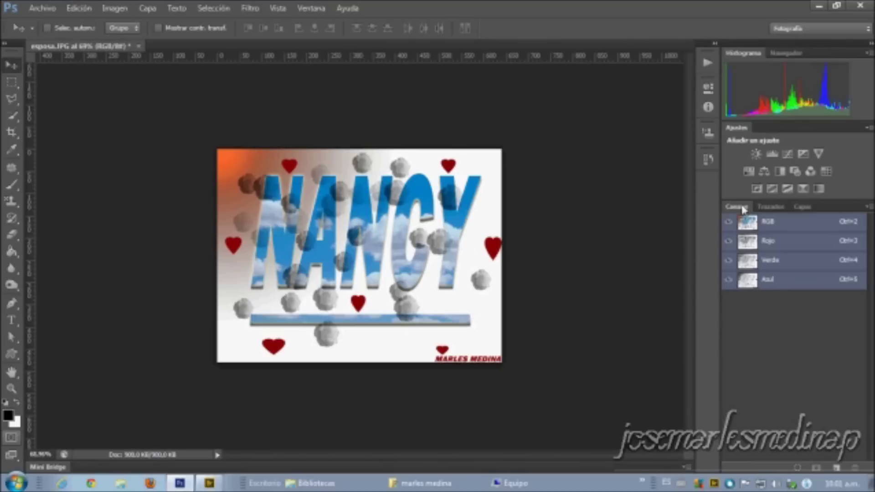
{"action": "left_click", "coordinate": [804, 207]}
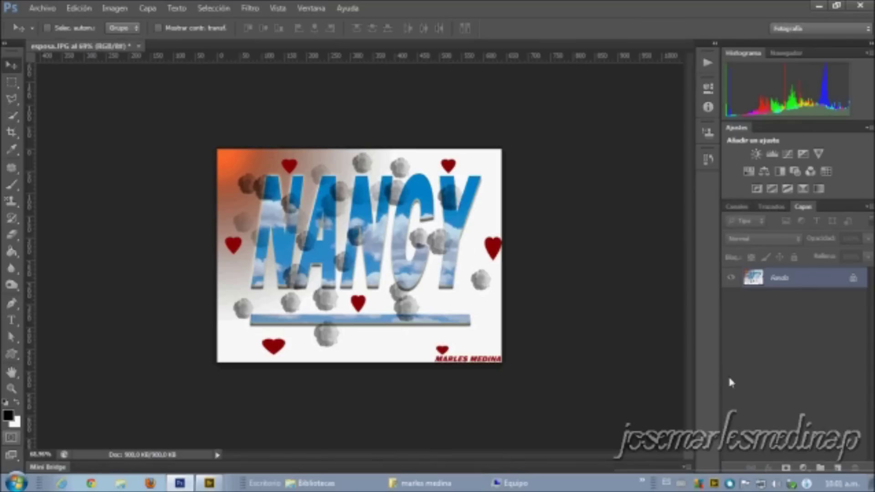
{"action": "left_click", "coordinate": [314, 12]}
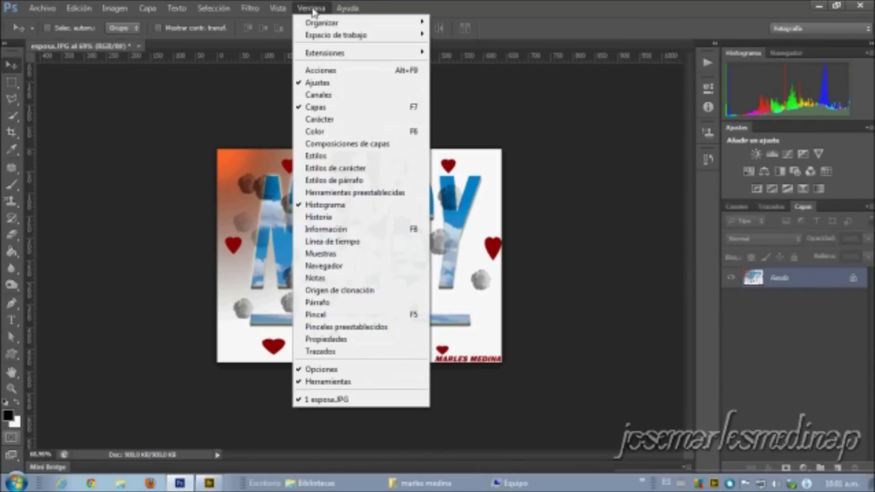
Step: Dock the Color panel collapsed to its icon and show the Navegador thumbnail of the card
{"action": "left_click", "coordinate": [319, 132]}
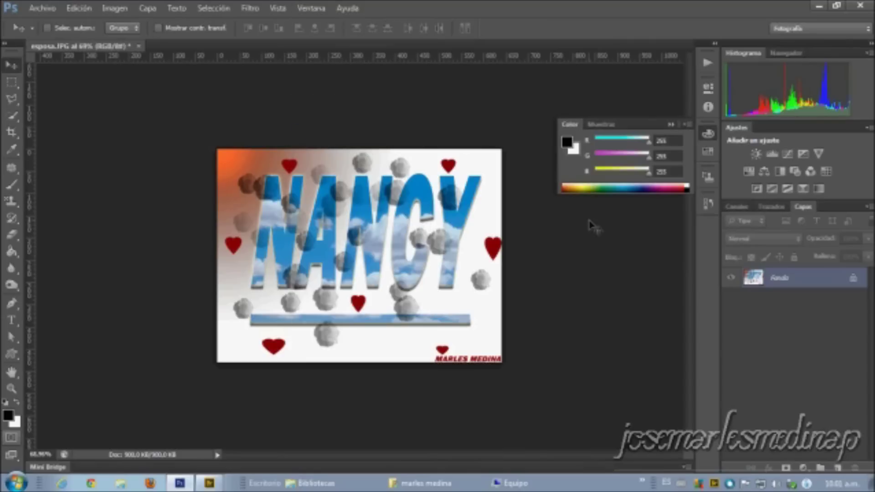
{"action": "left_click", "coordinate": [704, 132]}
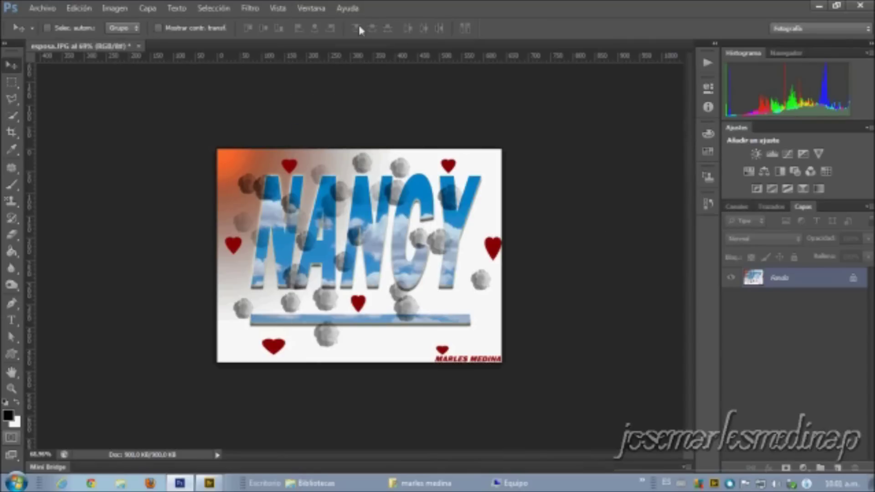
{"action": "left_click", "coordinate": [312, 9]}
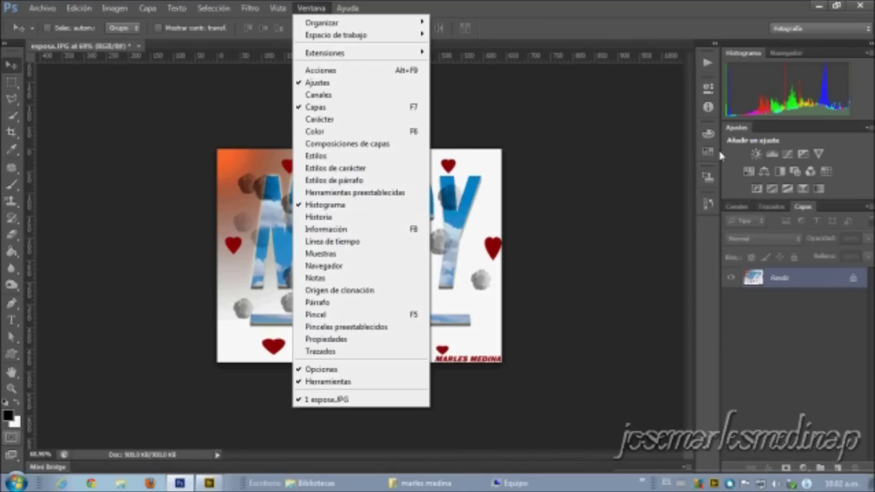
{"action": "left_click", "coordinate": [784, 51]}
{"action": "left_click", "coordinate": [301, 11]}
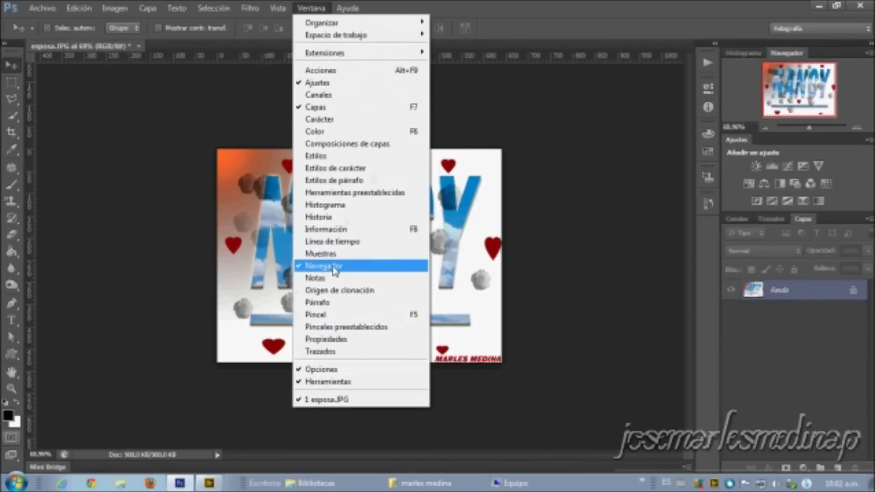
{"action": "left_click", "coordinate": [577, 214]}
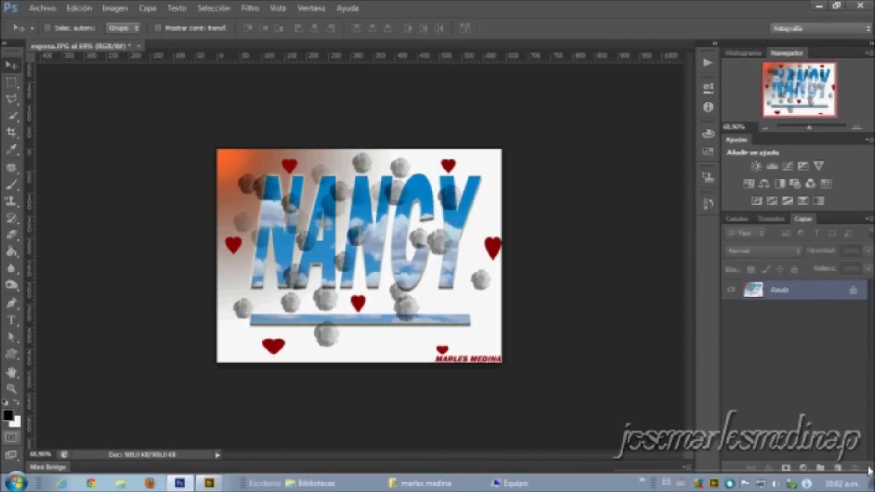
Step: Switch between the Canales and Trazados tabs to view the RGB, Rojo, Verde and Azul channels
{"action": "left_click", "coordinate": [742, 220]}
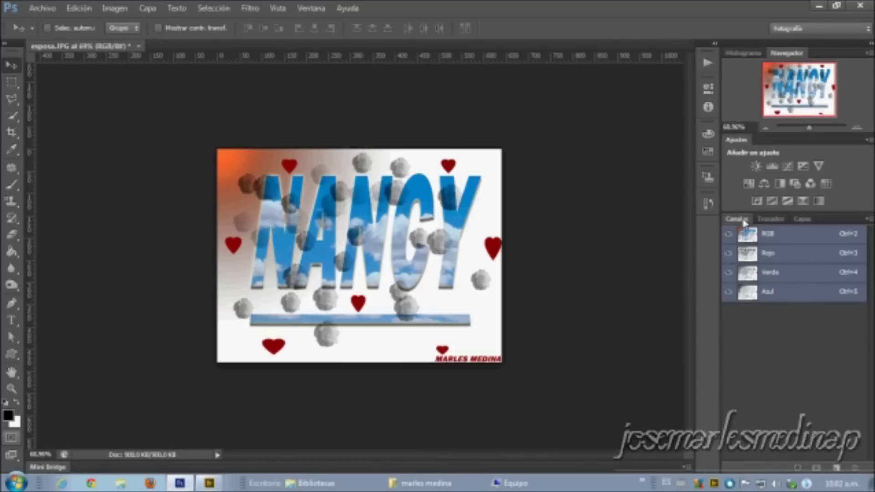
{"action": "left_click", "coordinate": [777, 221]}
{"action": "left_click", "coordinate": [802, 221]}
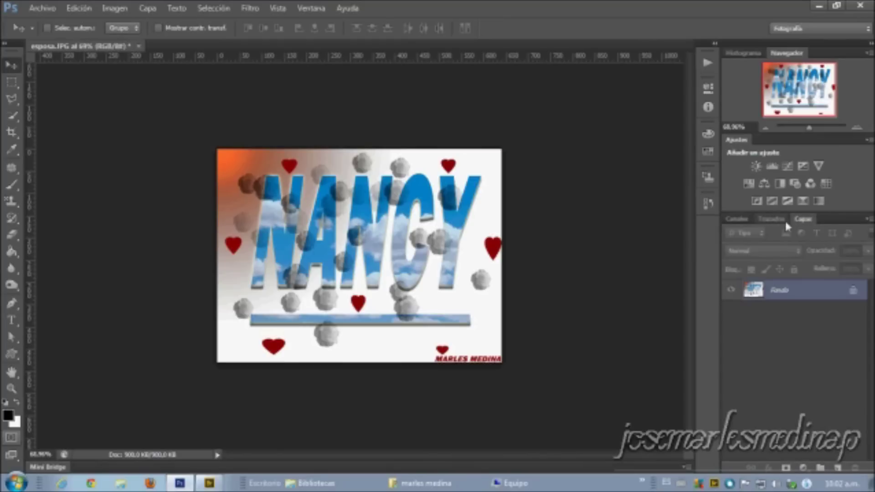
{"action": "left_click", "coordinate": [737, 221]}
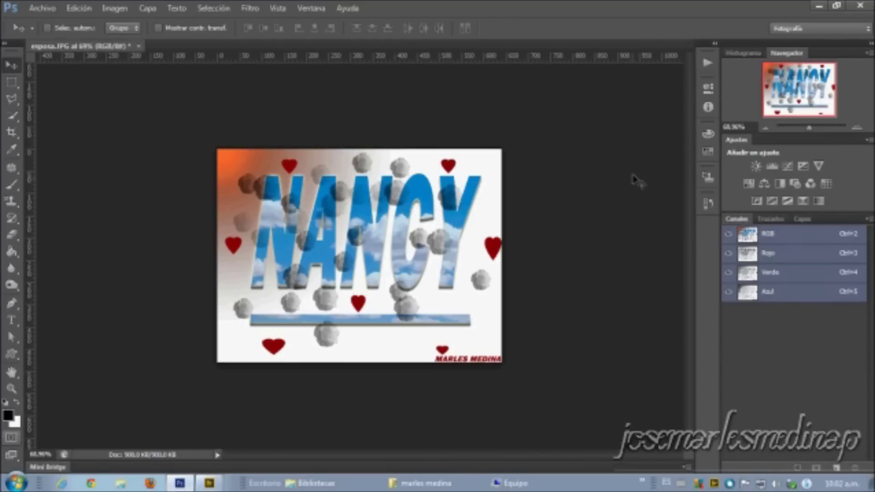